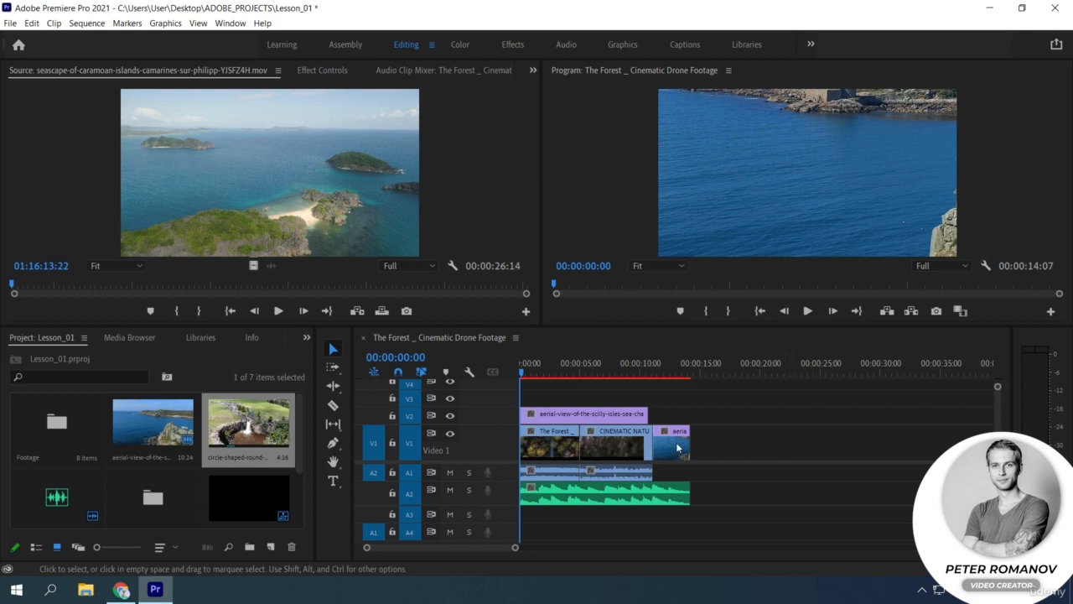
Step: Shift all clips in the sequence about 18 seconds along the timeline, leaving empty space at the sequence start
click(359, 221)
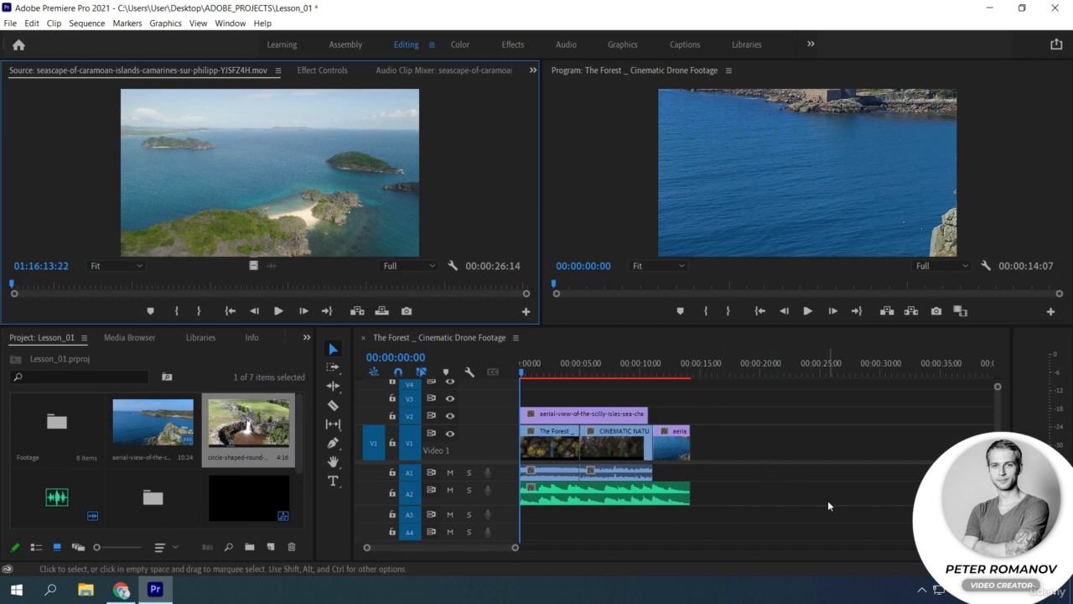
drag(797, 520, 521, 407)
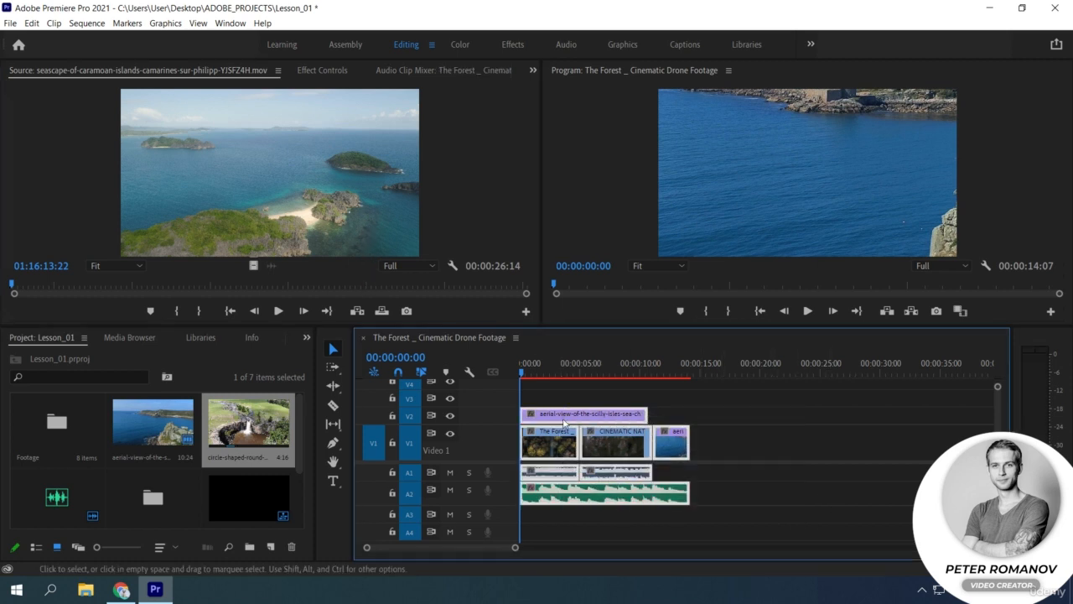
drag(617, 430, 830, 432)
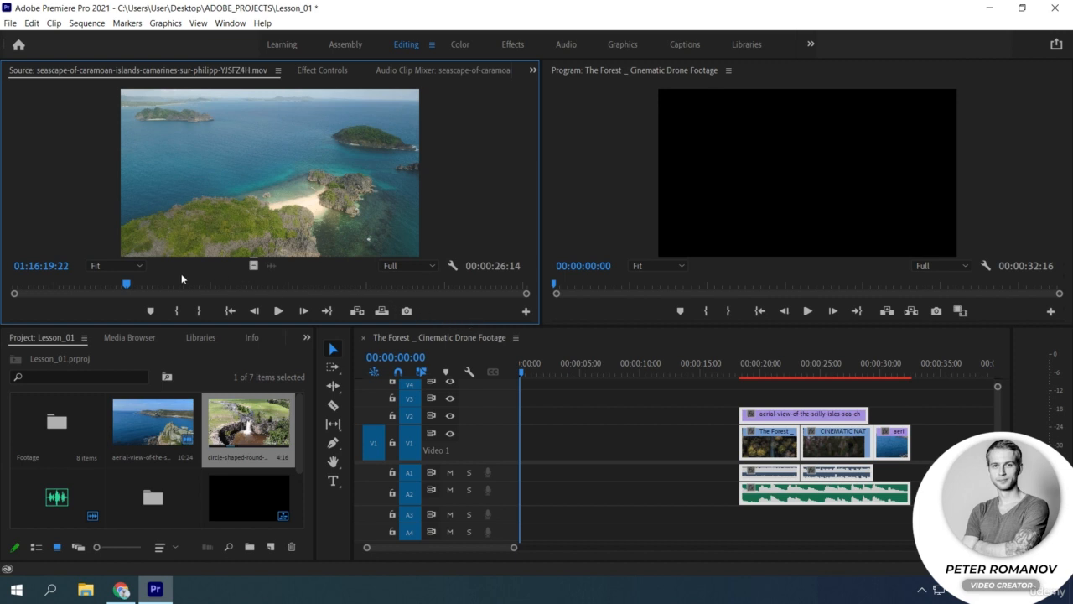
Step: Mark the seascape source clip's In point at 01:16:19:22 and its Out point at 01:16:31:09
click(176, 310)
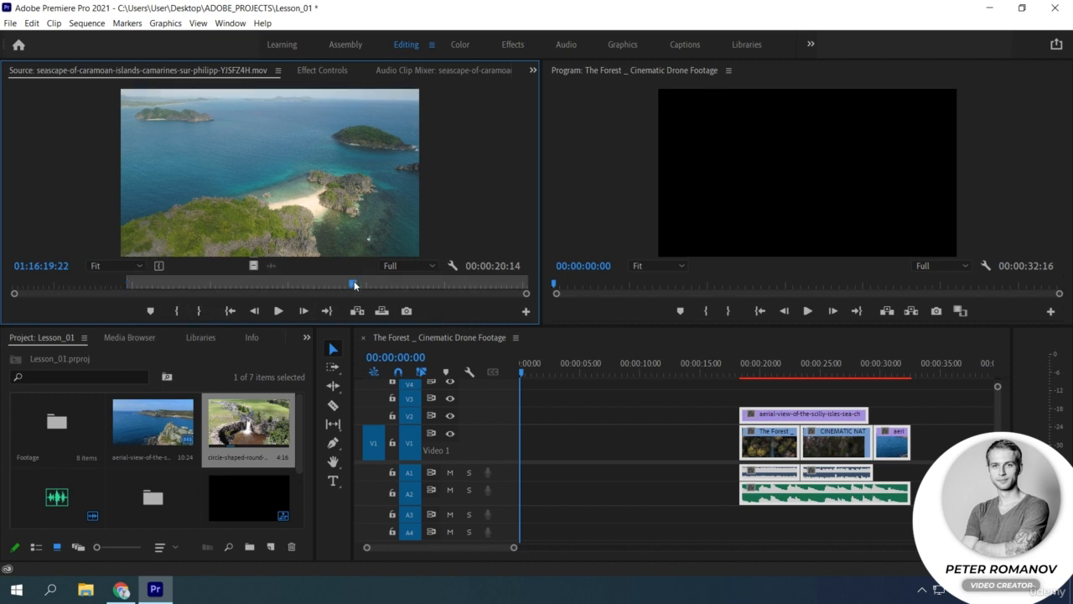
click(198, 311)
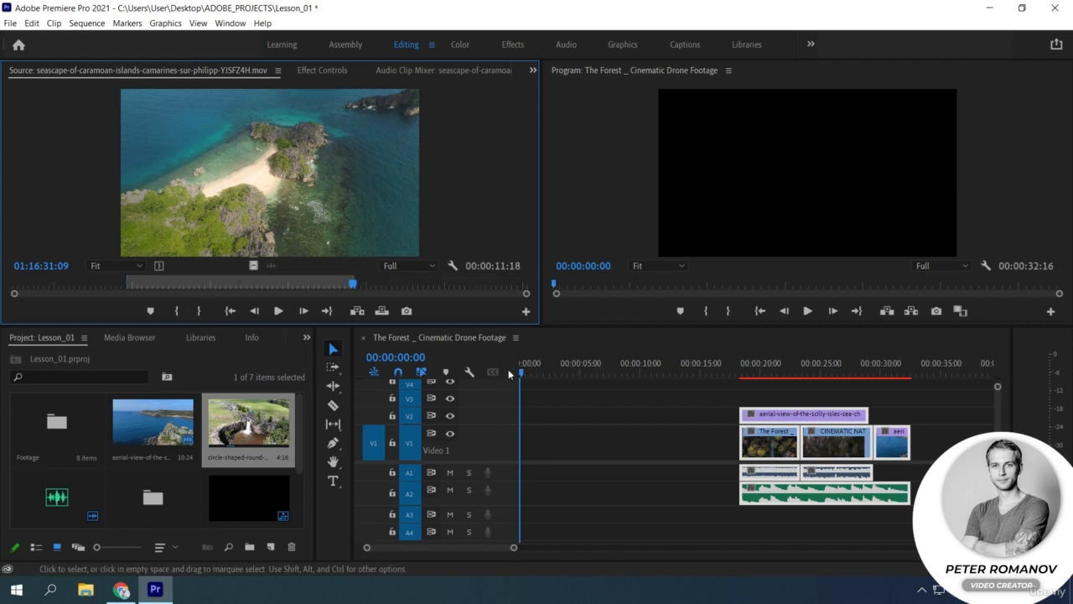
Step: Try inserting the marked seascape range twice in a row from the sequence start and once at 00:00:45:13
click(358, 311)
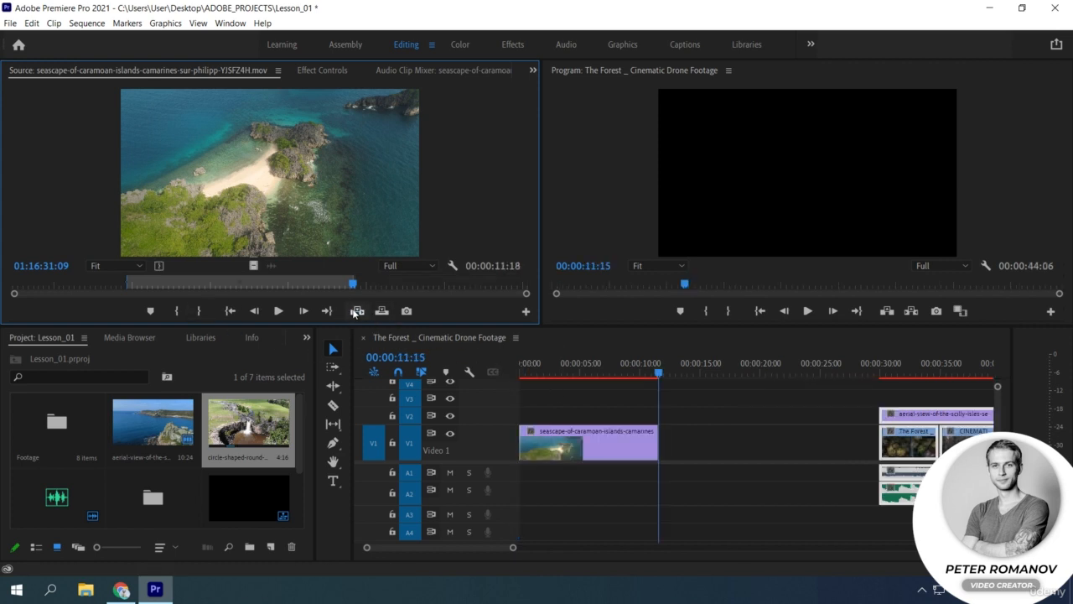
click(358, 310)
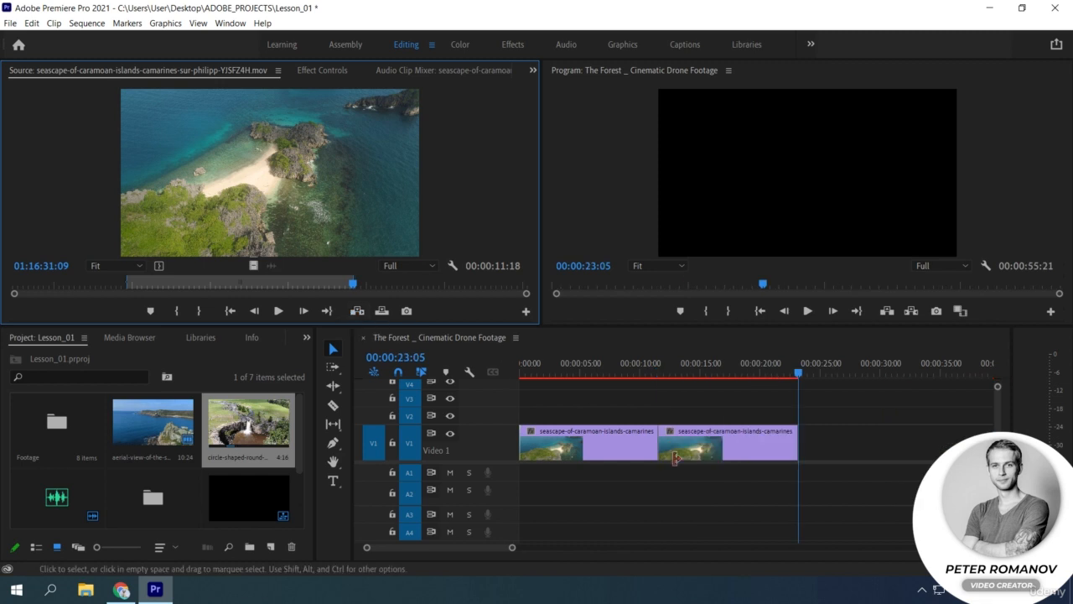
drag(513, 547, 589, 547)
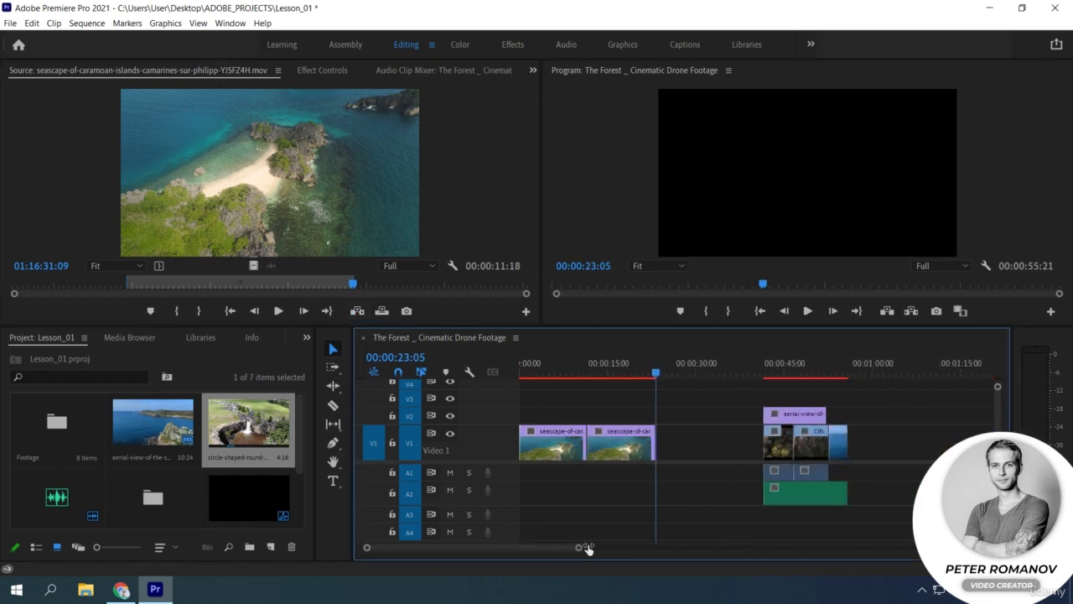
click(764, 363)
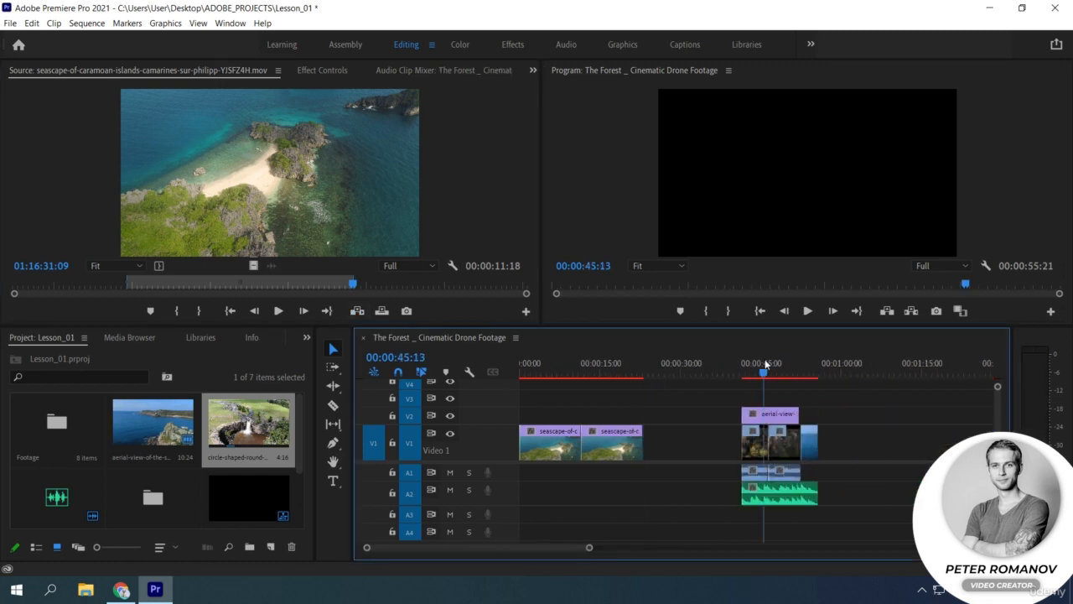
click(357, 312)
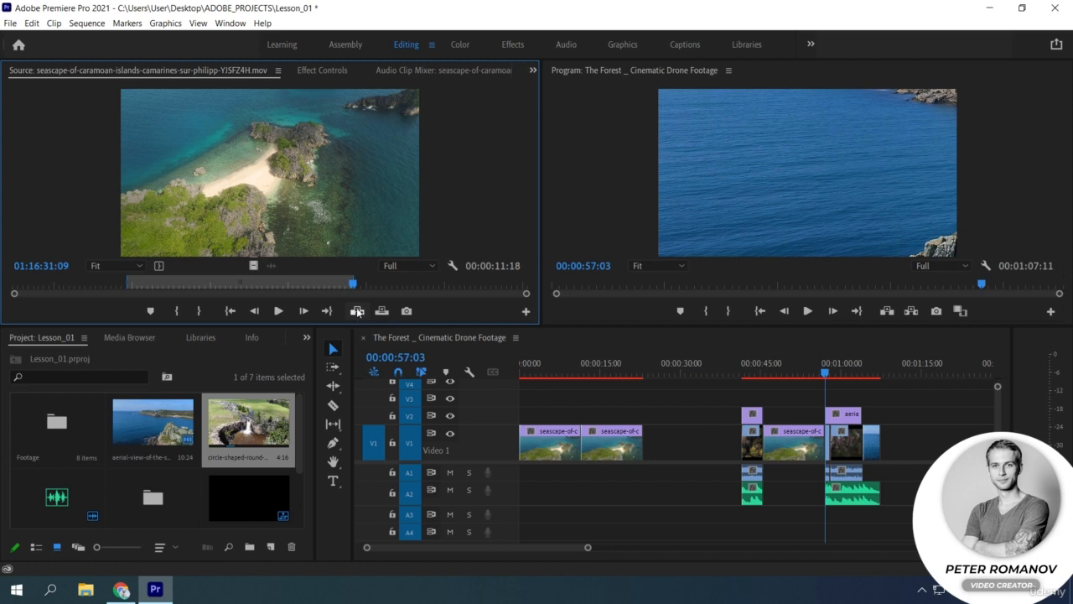
Step: Undo the three seascape insertions
key(ctrl+z)
key(ctrl+z)
key(ctrl+z)
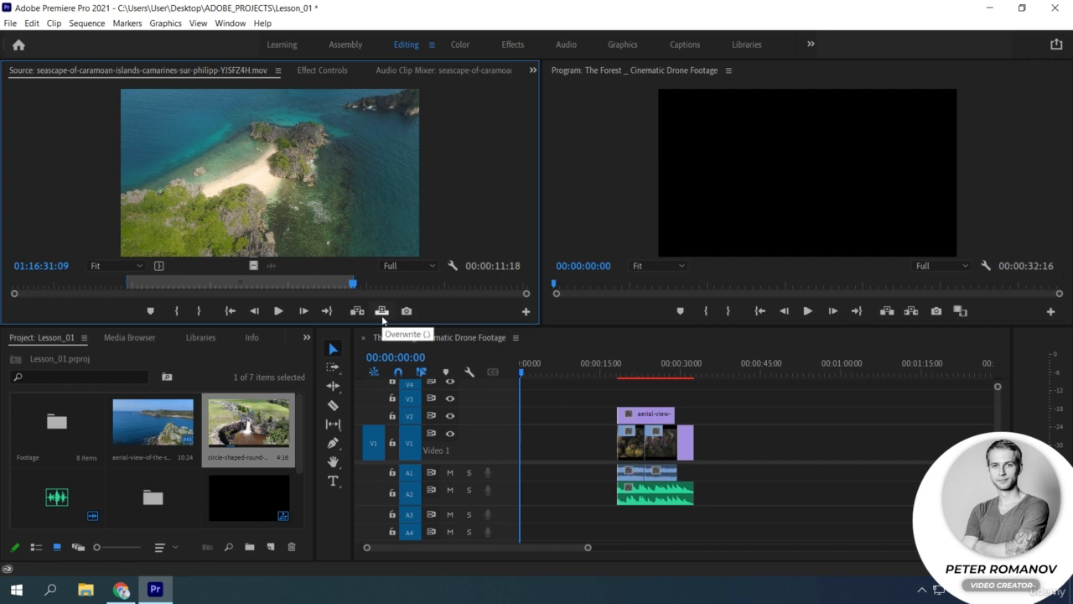
Step: Try an Overwrite edit of the seascape range at the sequence start and another at 00:00:23:02, undoing each one
click(382, 312)
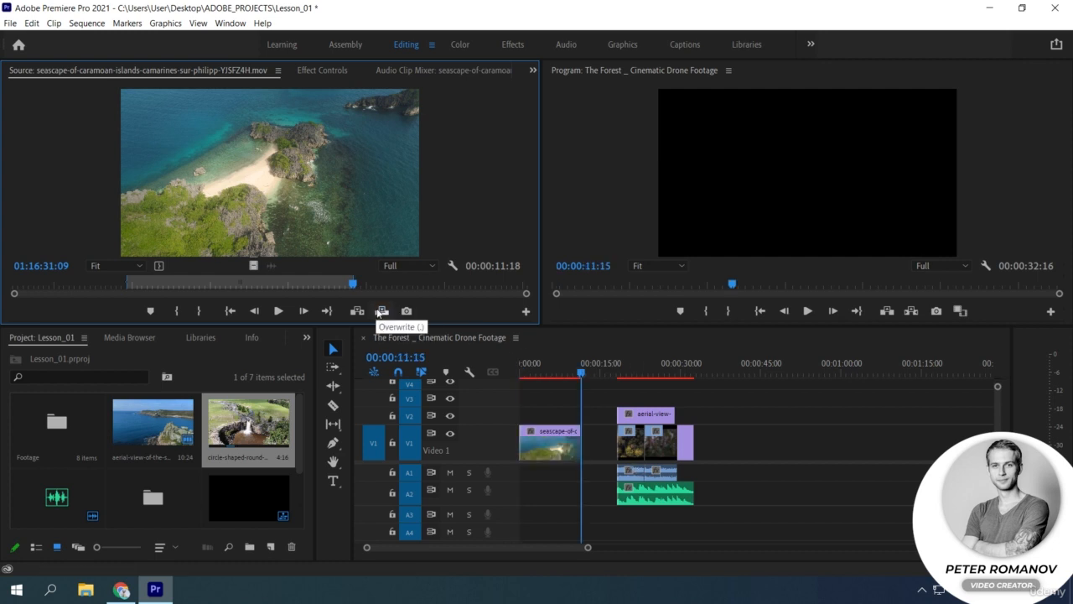
click(648, 375)
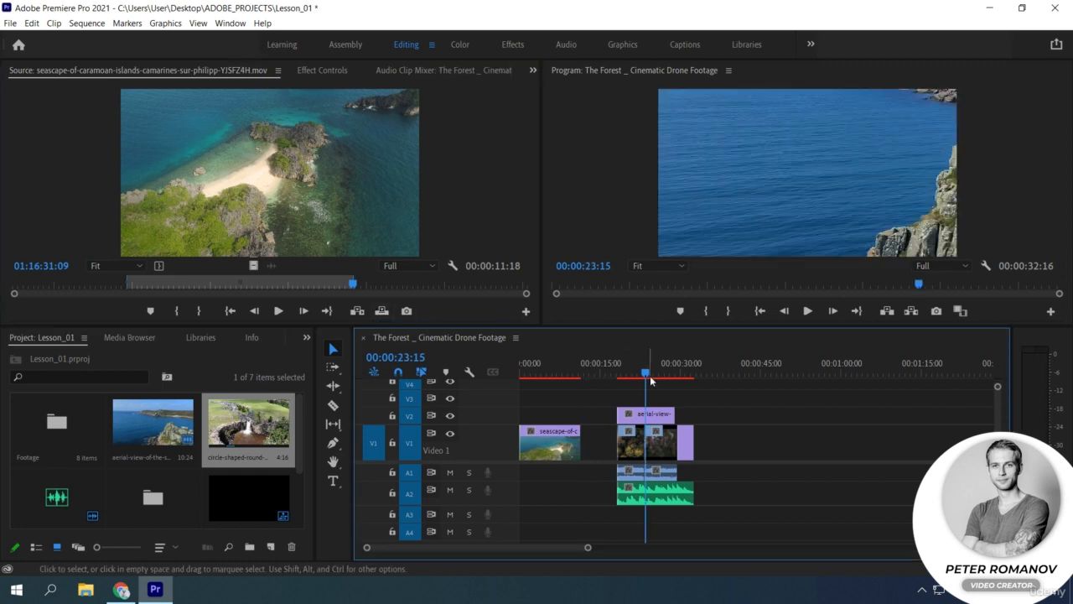
mouse_move(649, 375)
mouse_down()
mouse_move(594, 375)
mouse_move(644, 369)
mouse_up()
key(ctrl+z)
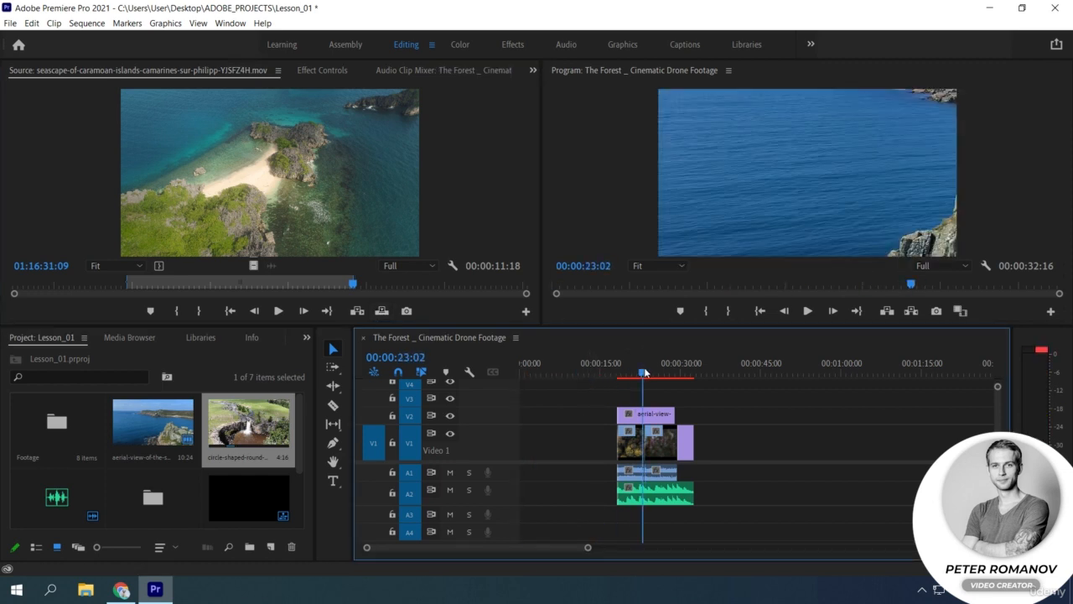
click(383, 311)
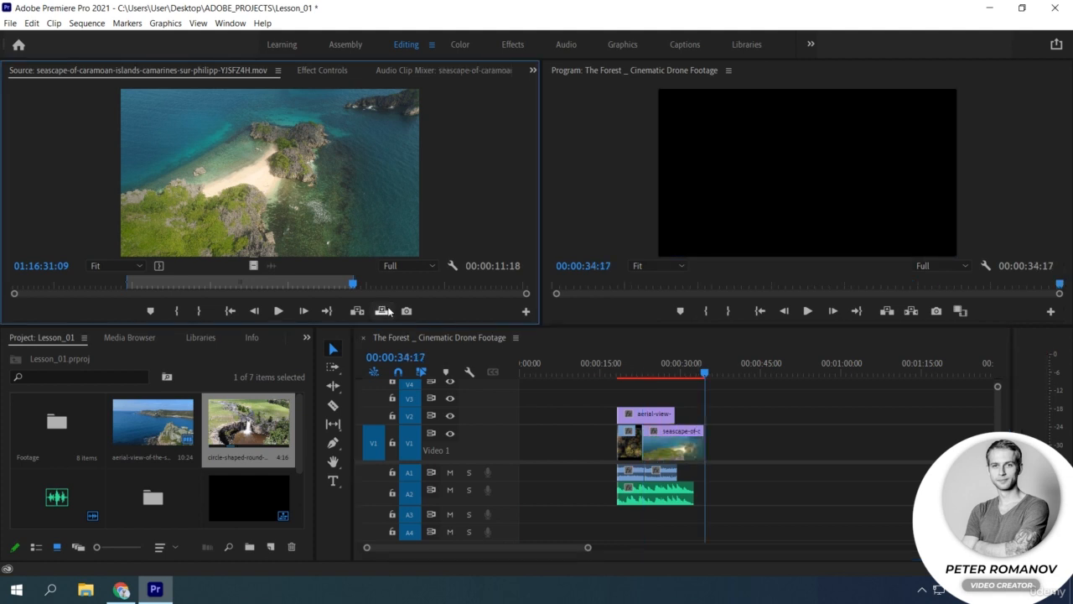
key(ctrl+z)
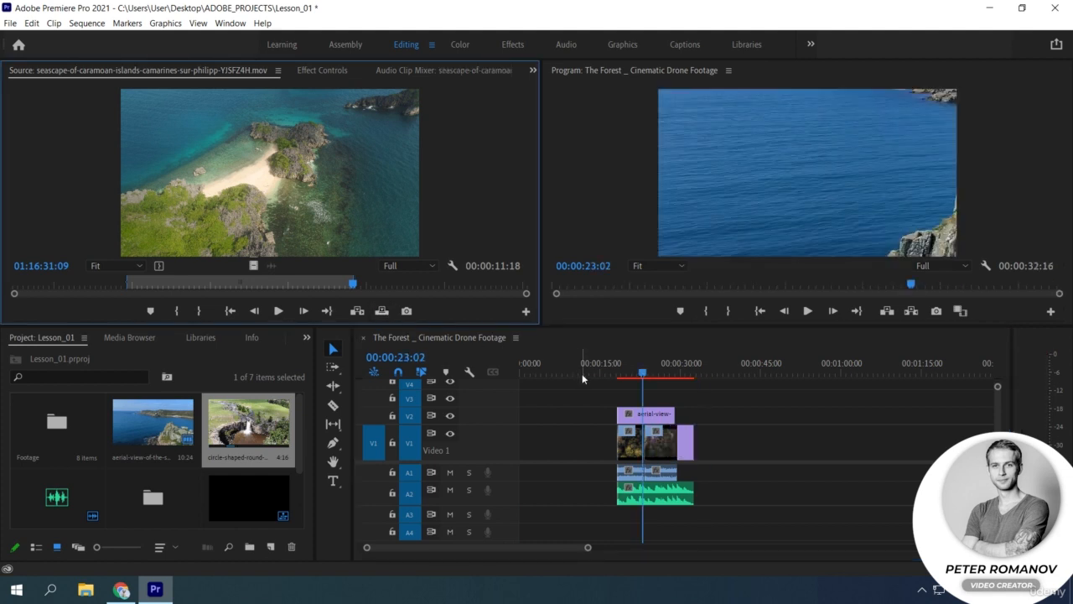
Step: Try overwriting the end of the existing V1 clips with the seascape range placed directly on the timeline, and undo it
drag(582, 373, 541, 373)
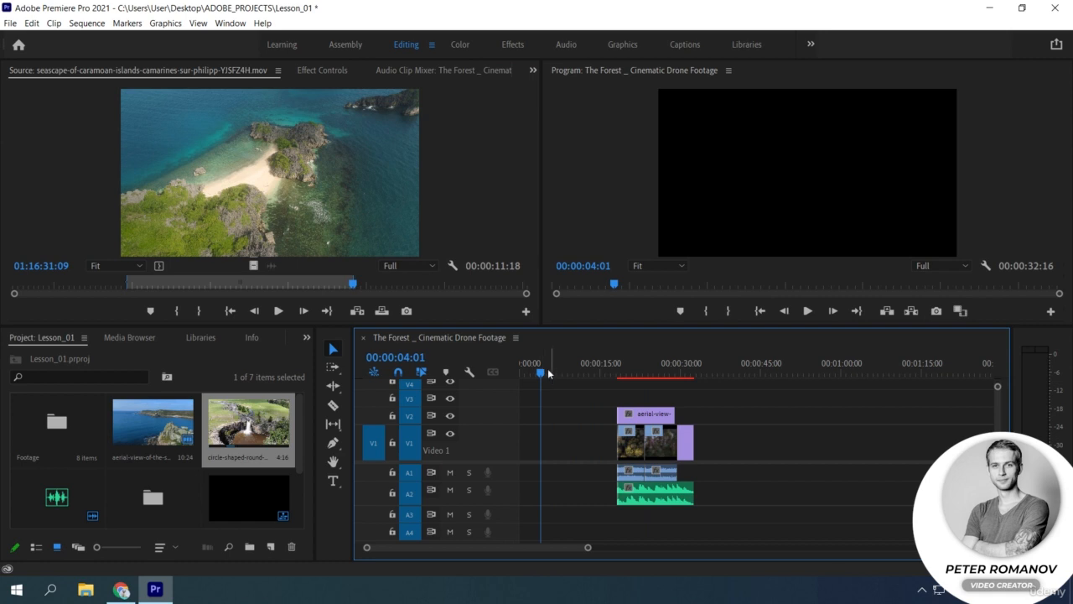
drag(357, 310, 669, 457)
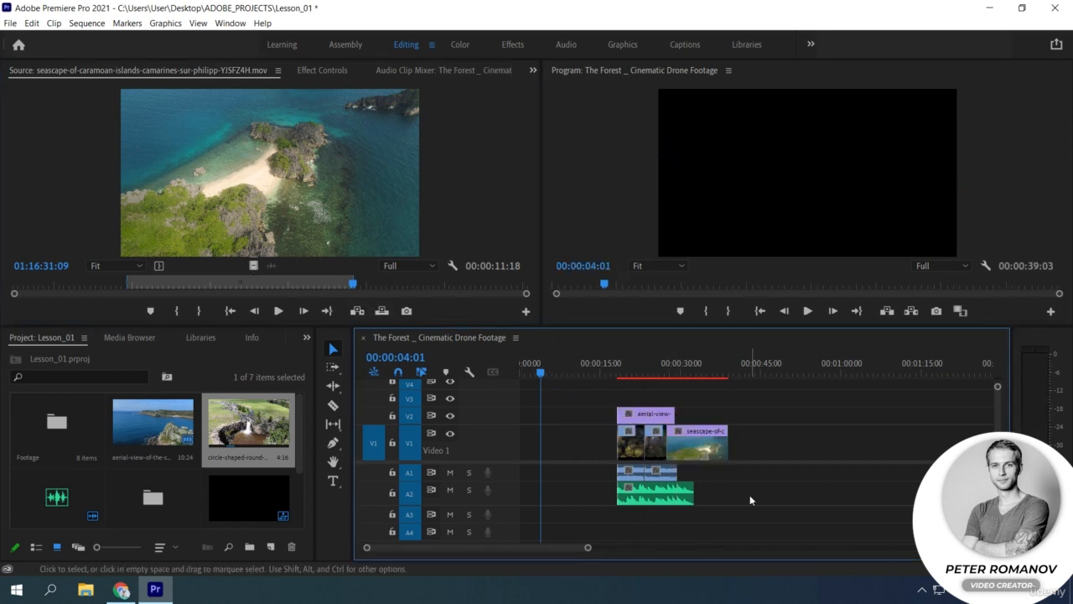
key(ctrl+z)
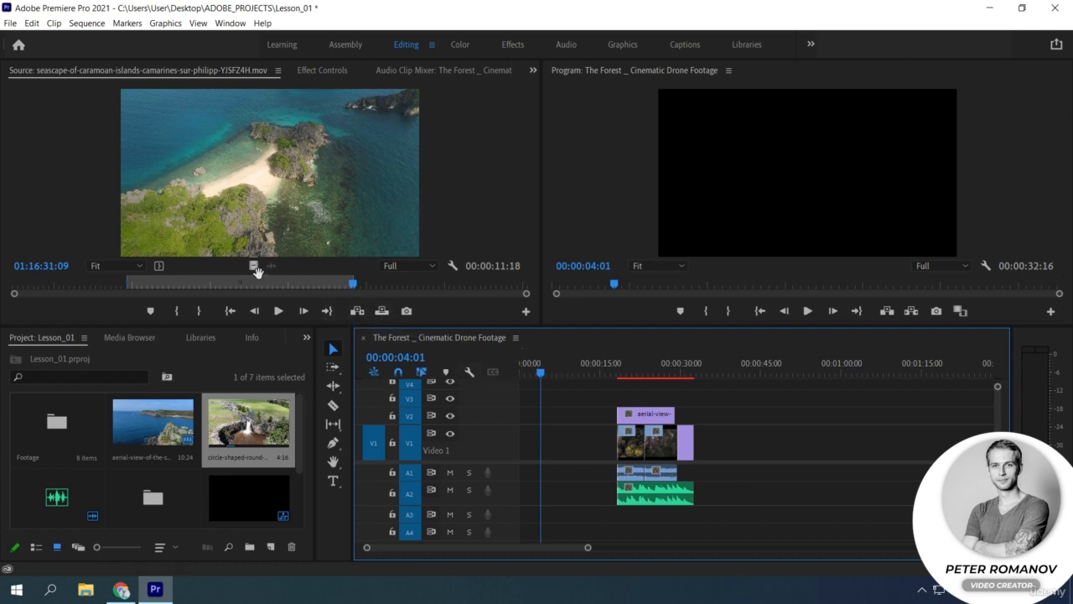
Step: Try inserting only the seascape clip's video into V1 at the end of the V2 aerial clip, repeat the placement, and undo both
drag(254, 267, 683, 462)
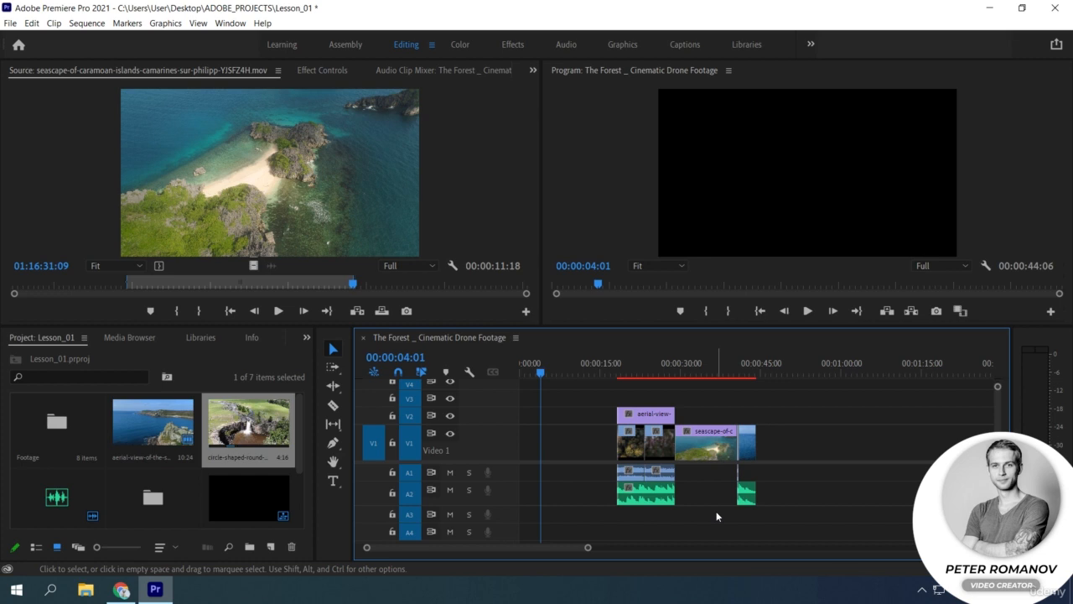
key(ctrl+z)
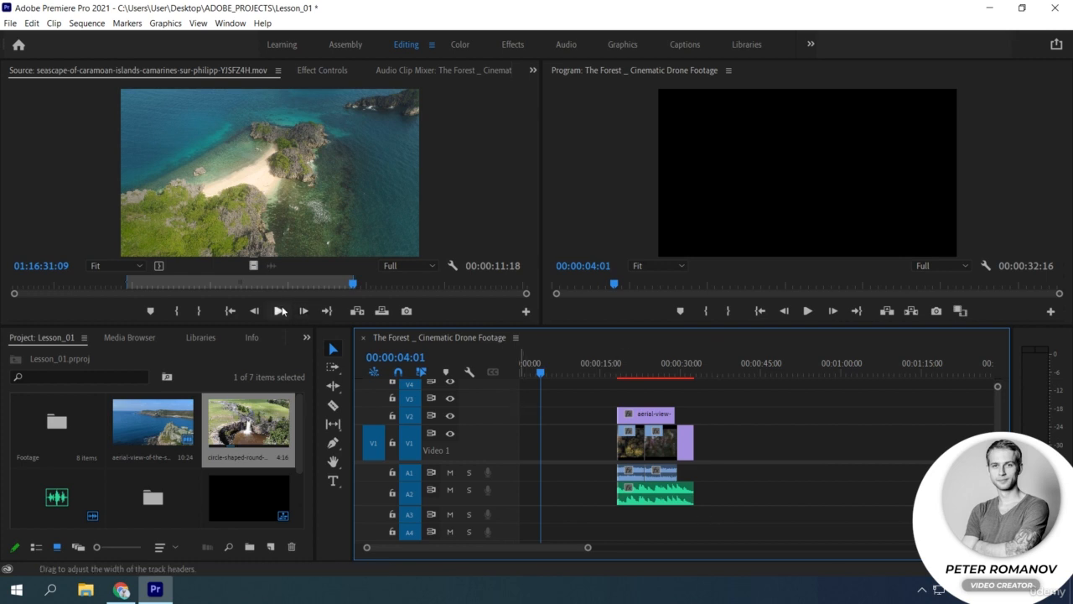
drag(258, 270, 728, 460)
key(ctrl+z)
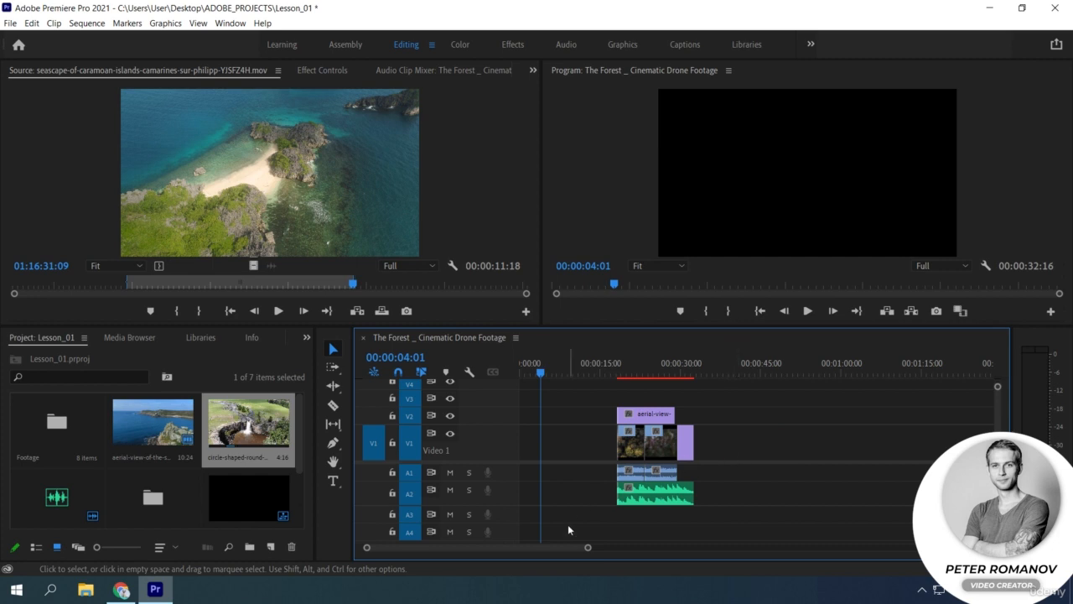
Step: Set the playhead to 00:00:23:07 and shift the V2 aerial clip about 9 seconds toward the sequence start
drag(593, 552, 519, 551)
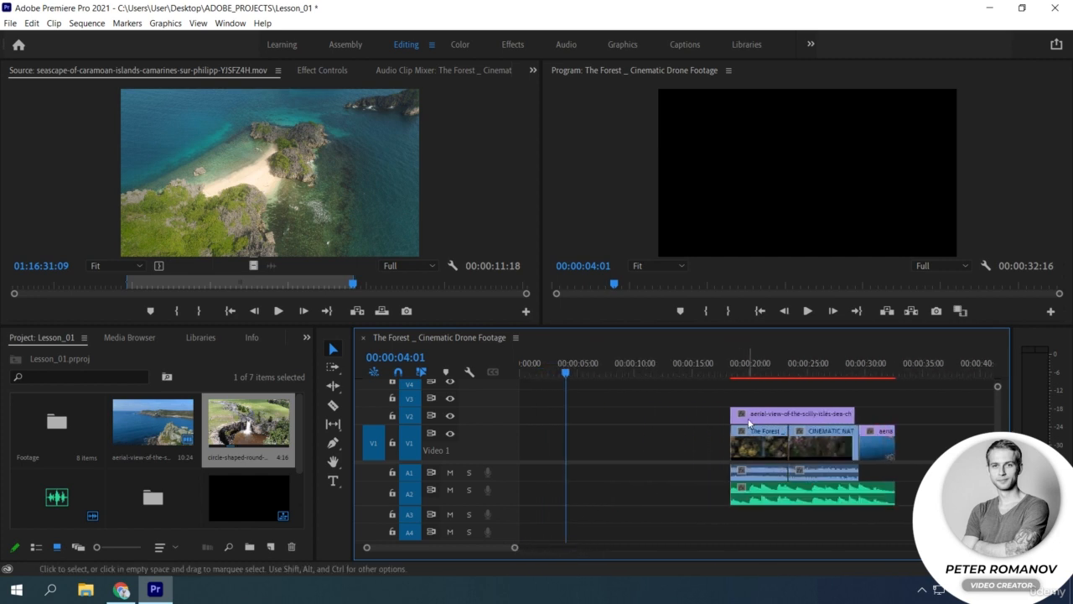
click(788, 361)
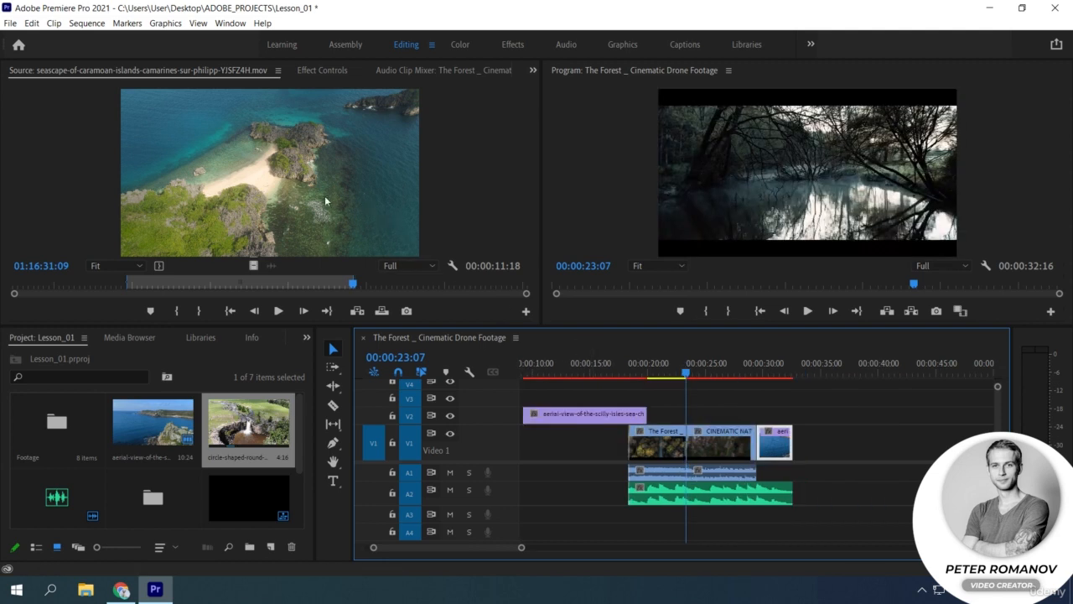
drag(288, 187, 503, 177)
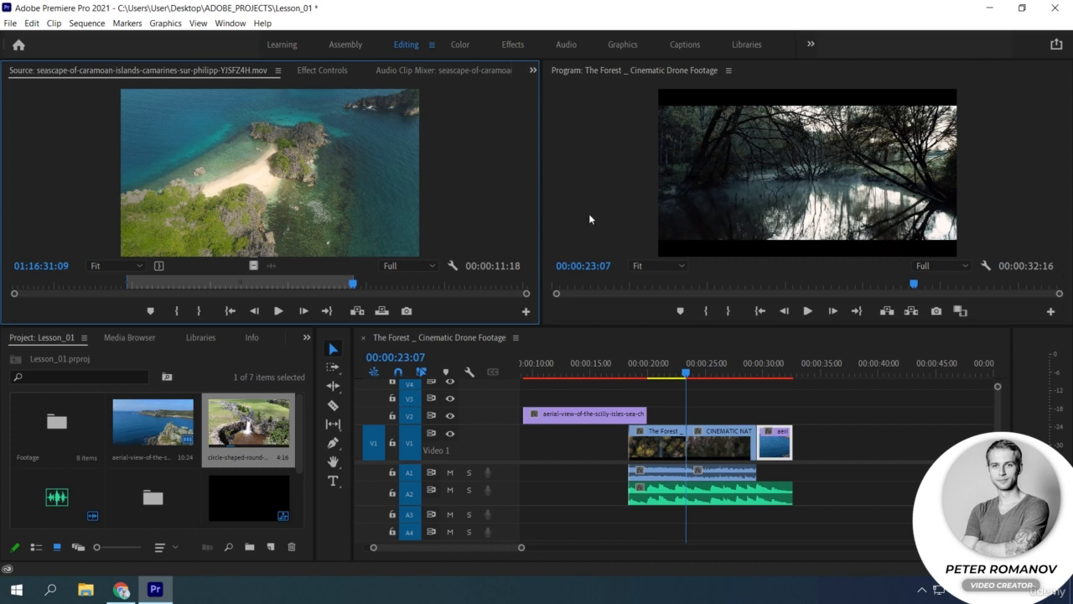
Step: Load The Forest drone clip from the Bin into the Source monitor, try inserting it at 00:00:23:07, and undo the insertion
click(152, 423)
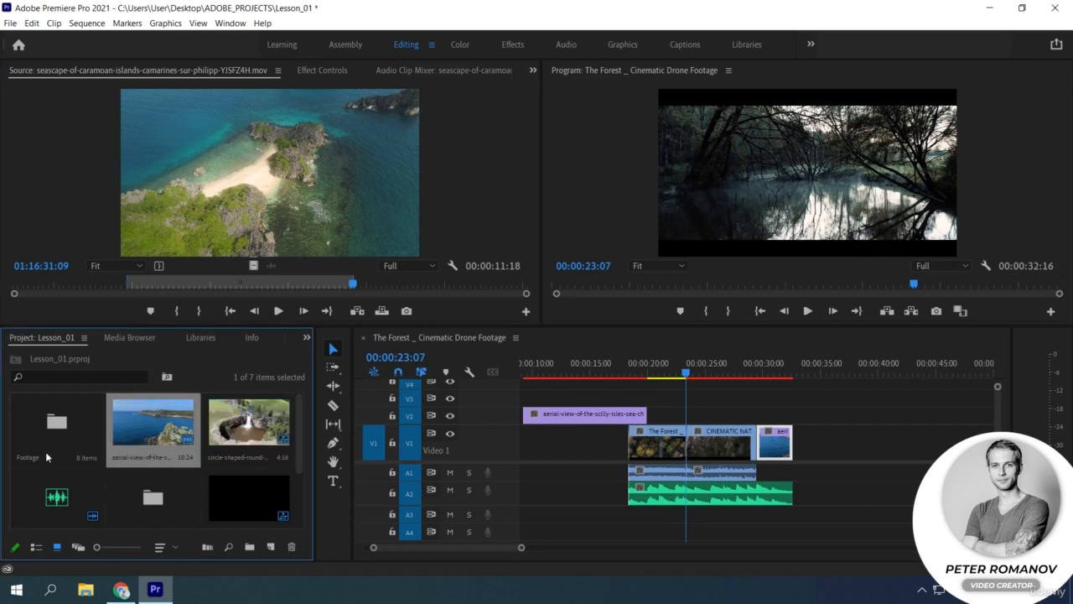
double_click(150, 475)
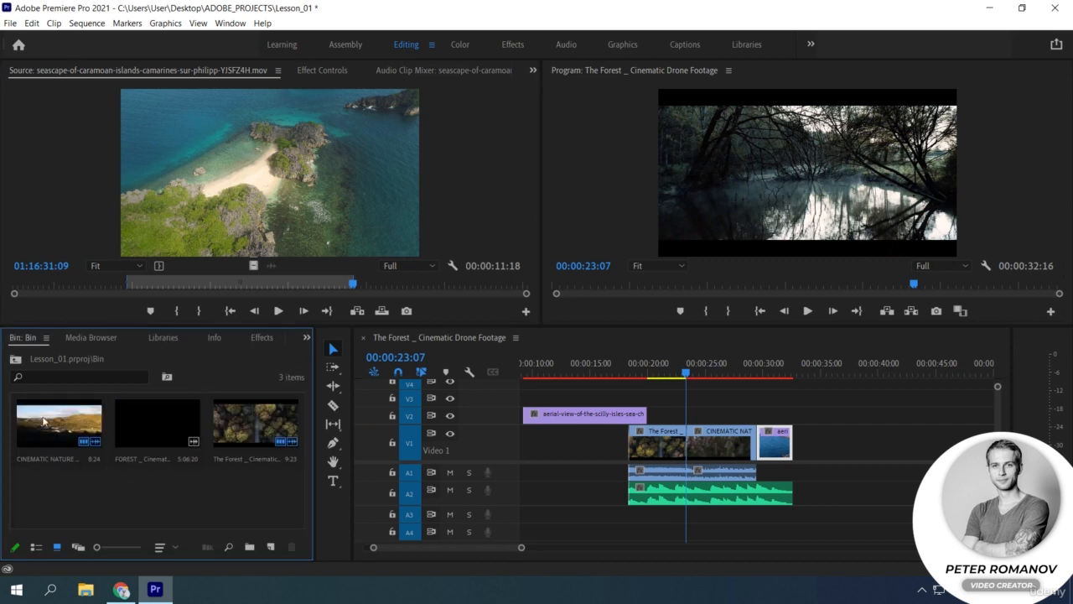
drag(255, 423, 794, 182)
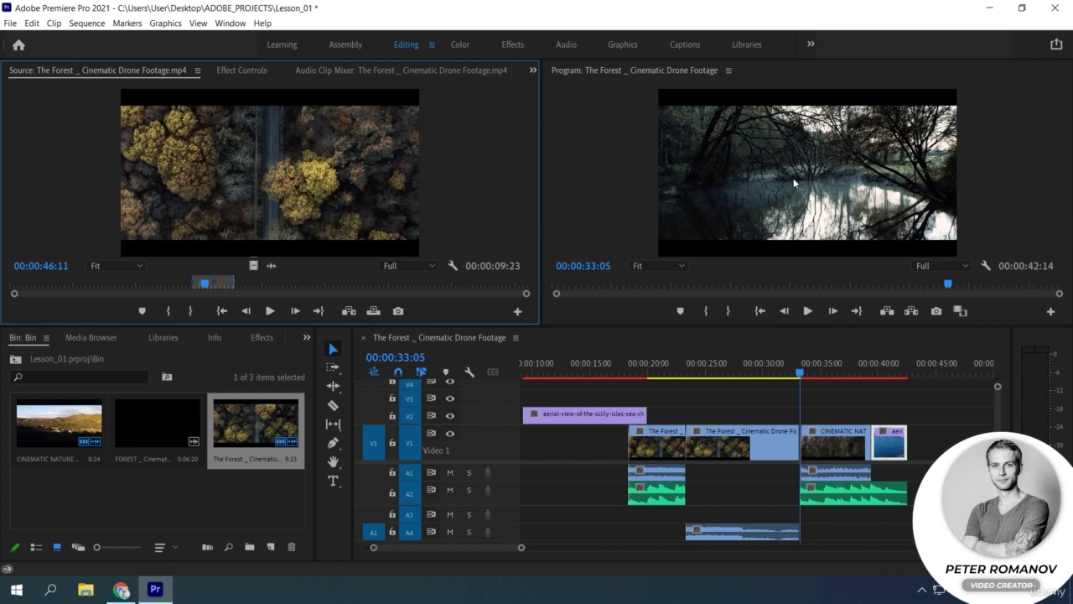
key(ctrl+z)
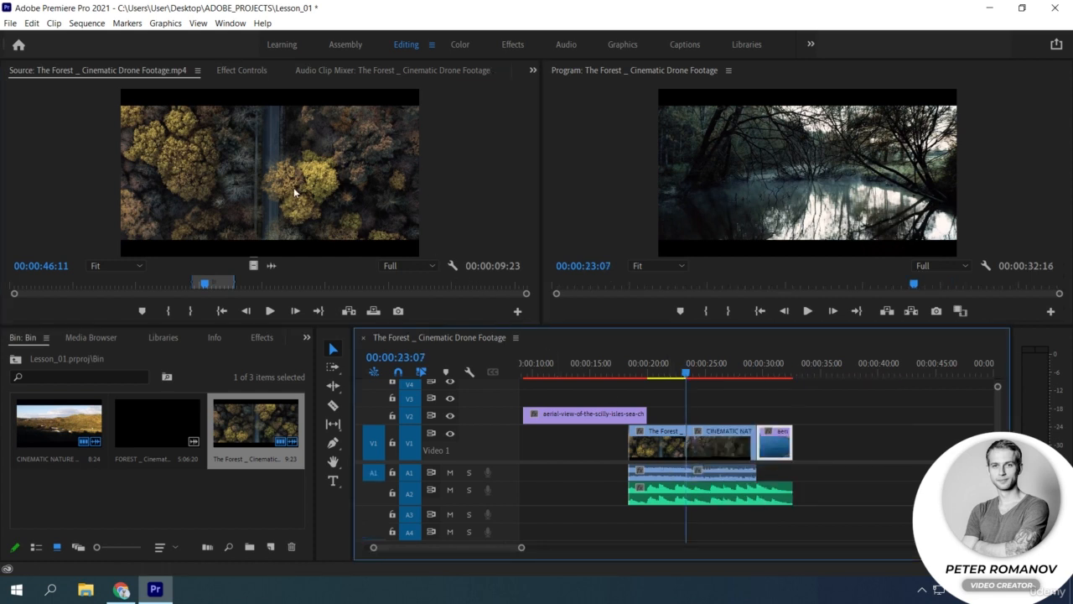
Step: Set the playhead to 00:00:26:03 over the CINEMATIC NATURE clip and lock audio track A2
click(719, 367)
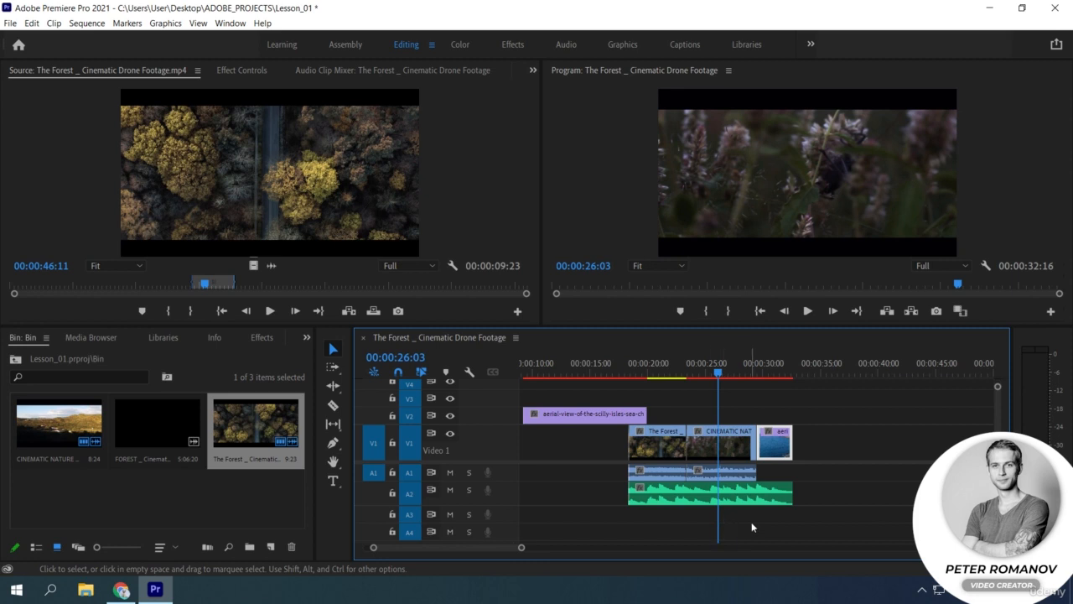
key(ctrl+s)
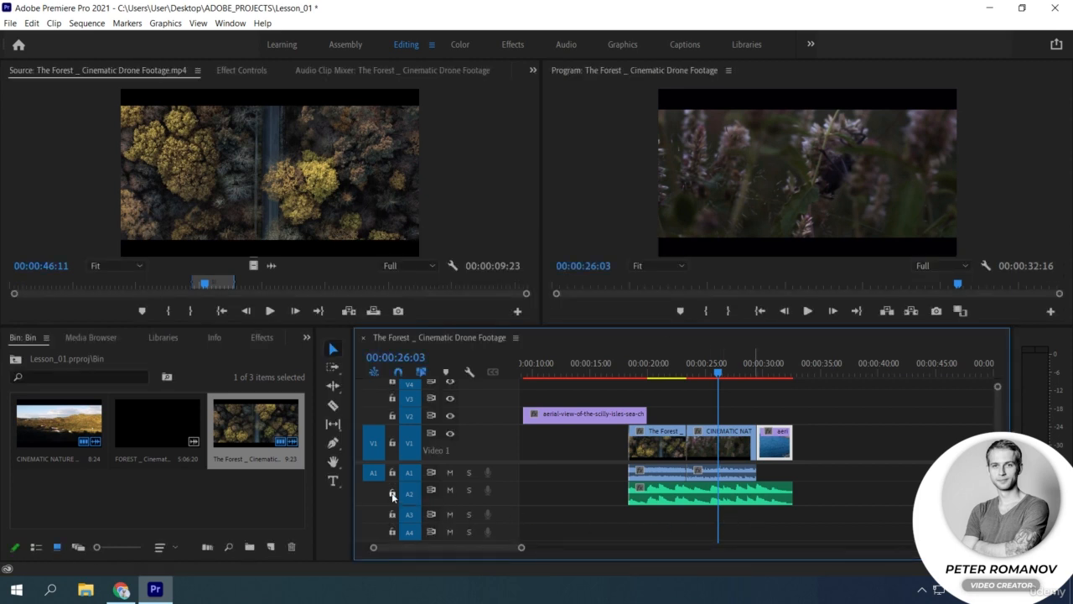
click(392, 493)
Step: Try inserting The Forest clip before and then after the CINEMATIC NATURE clip via the Program monitor, undoing each insertion
drag(331, 185, 684, 192)
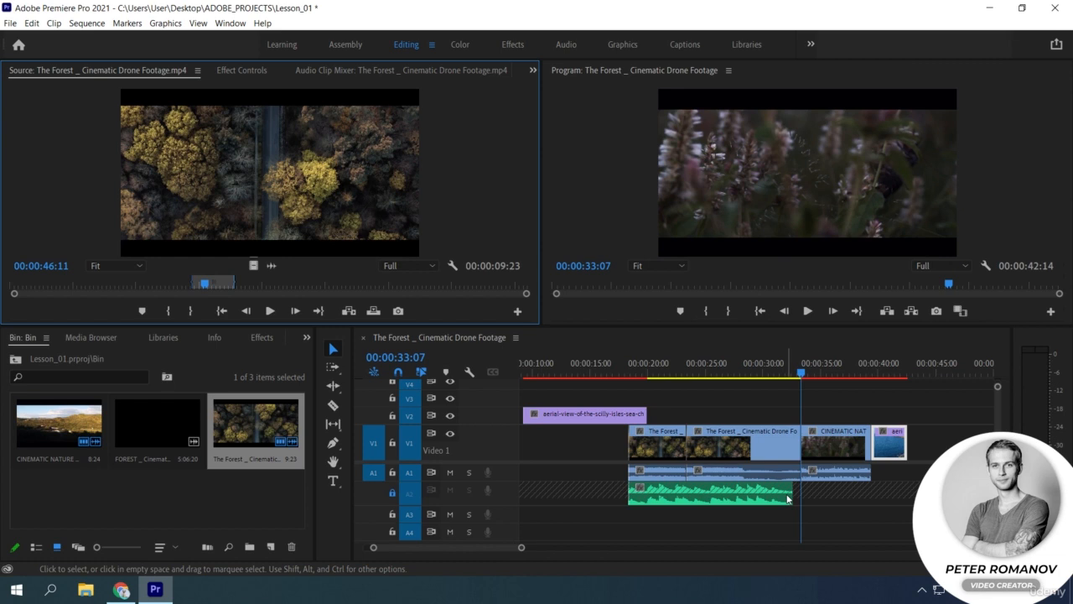
key(ctrl+z)
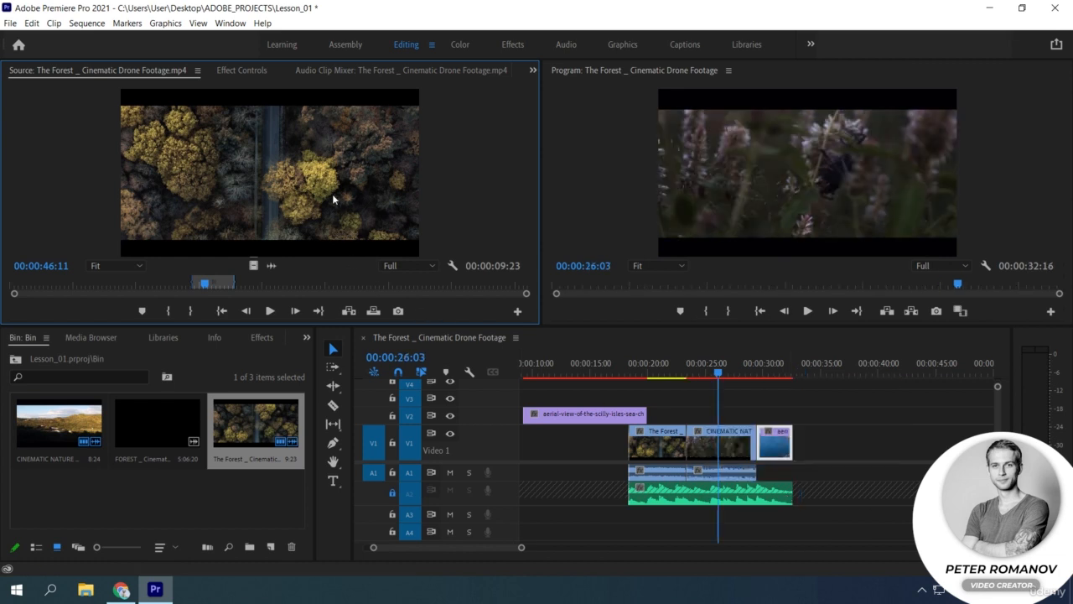
drag(333, 199, 929, 204)
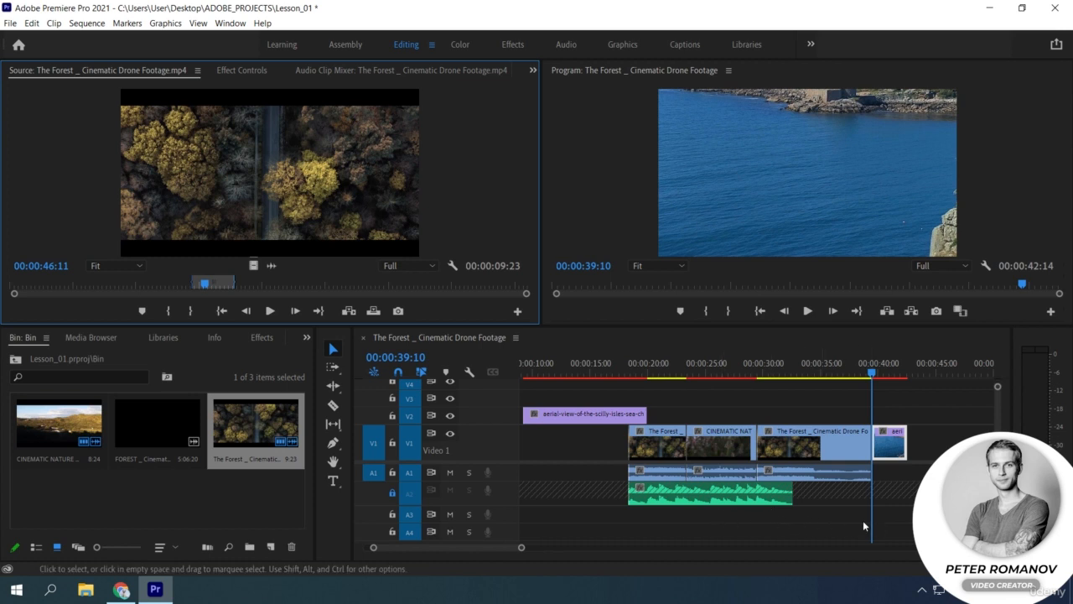
key(ctrl+z)
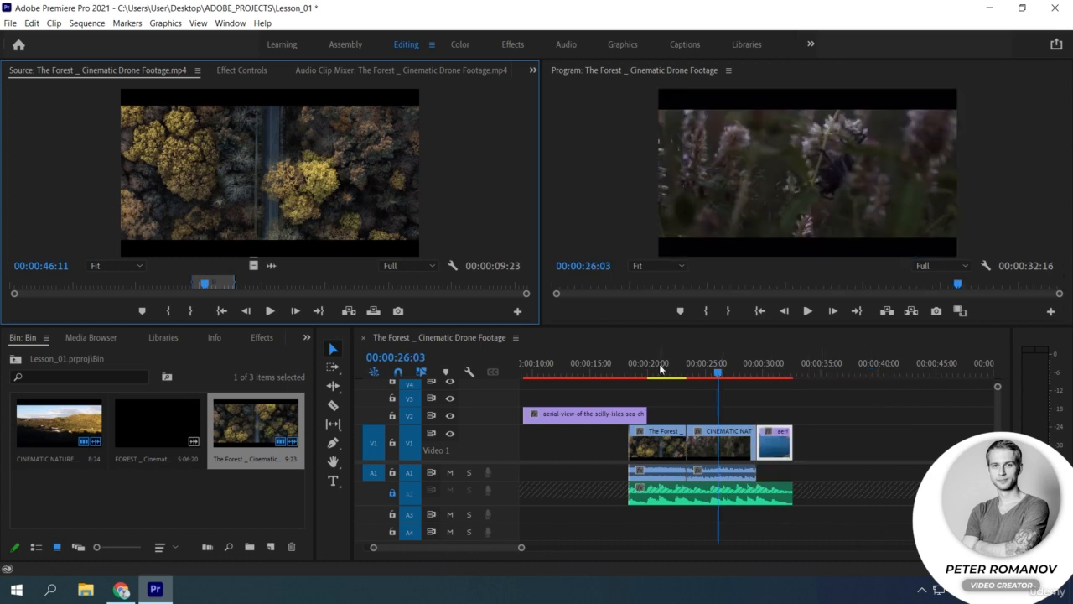
Step: Try replacing the CINEMATIC NATURE clip on V1 with The Forest source clip via the Program monitor, and undo the replacement
click(720, 444)
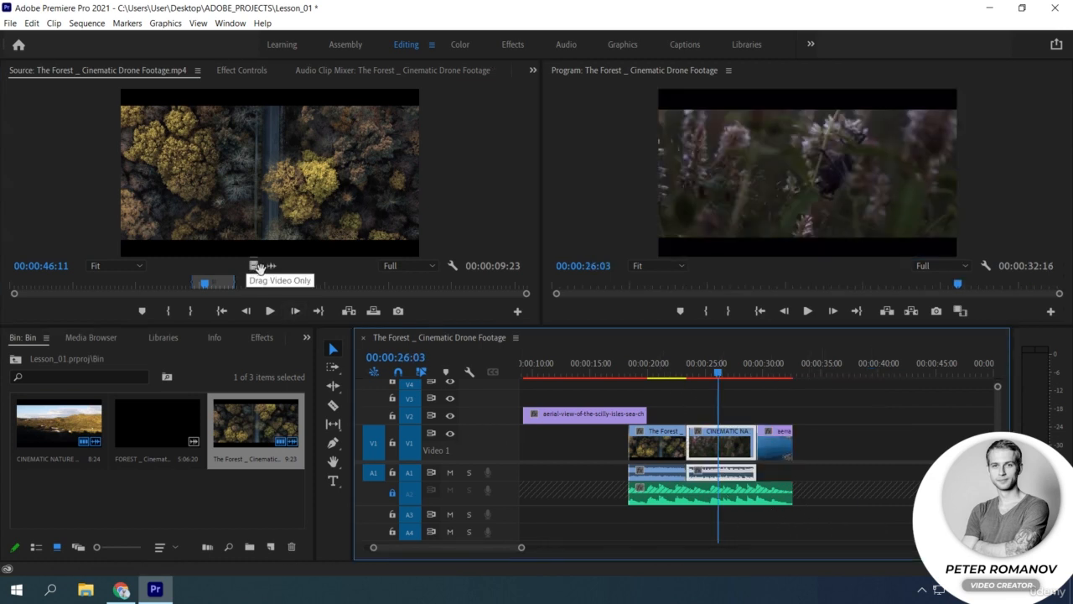
click(299, 200)
drag(299, 199, 769, 239)
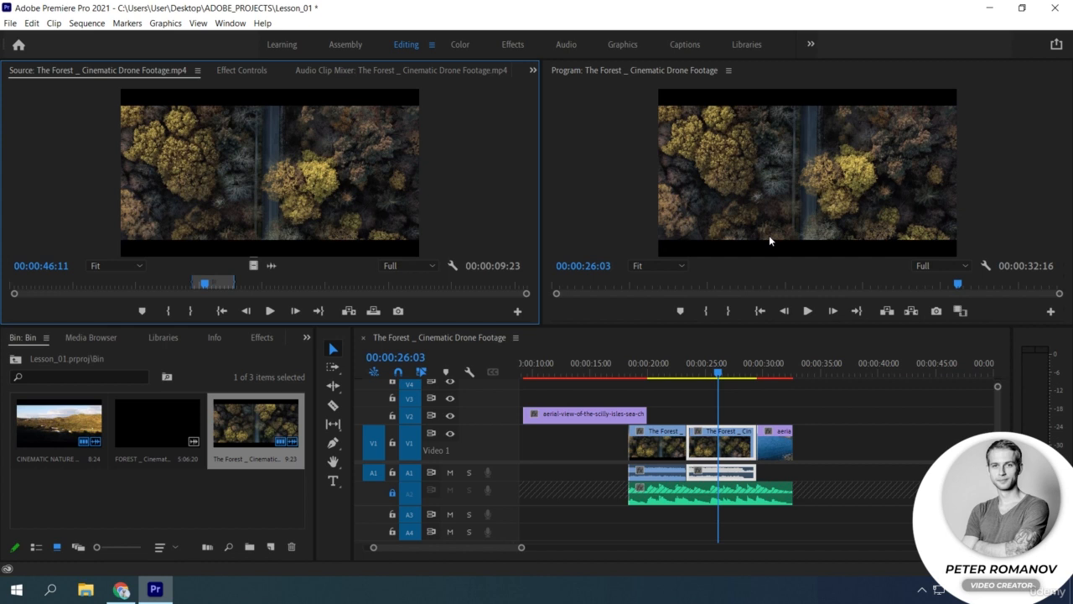
key(ctrl+z)
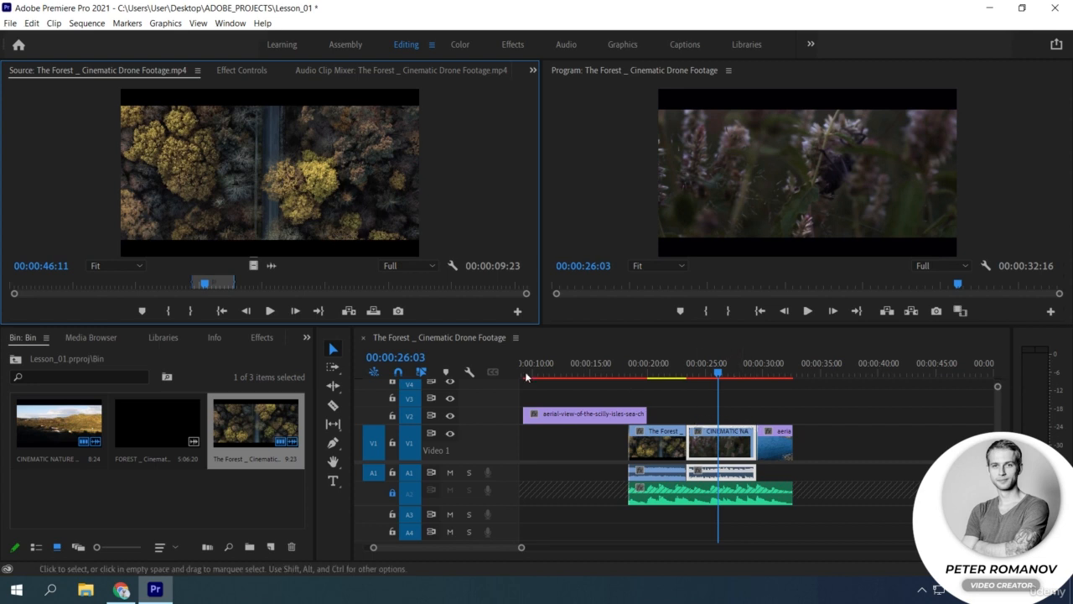
Step: Overlay The Forest source clip at 00:00:26:03 via the Program monitor, try another overlay at 00:00:29:16, and undo the second one
drag(317, 189, 778, 115)
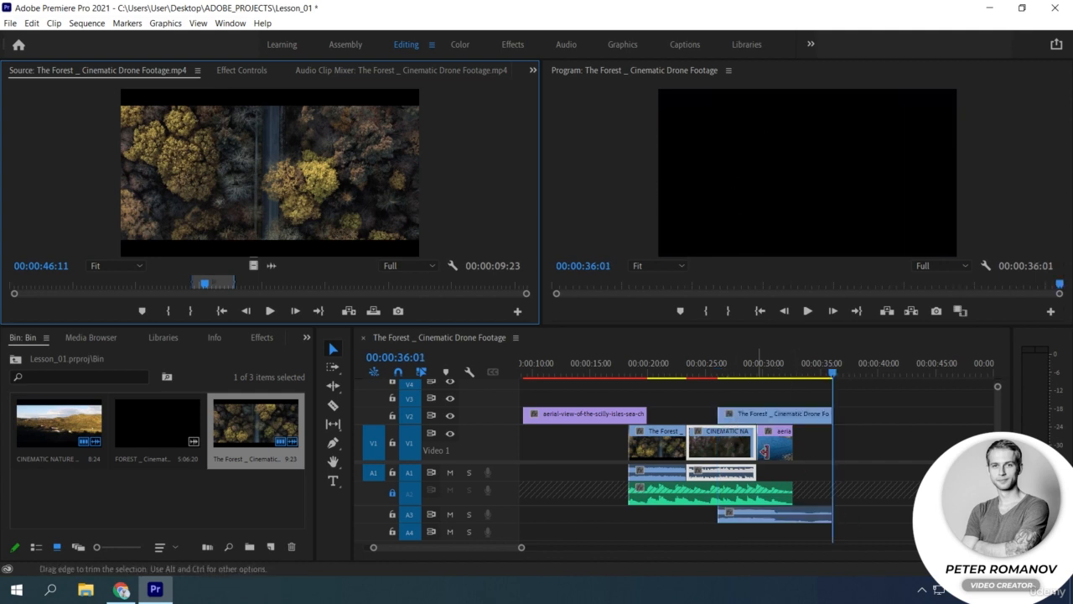
drag(748, 366, 760, 367)
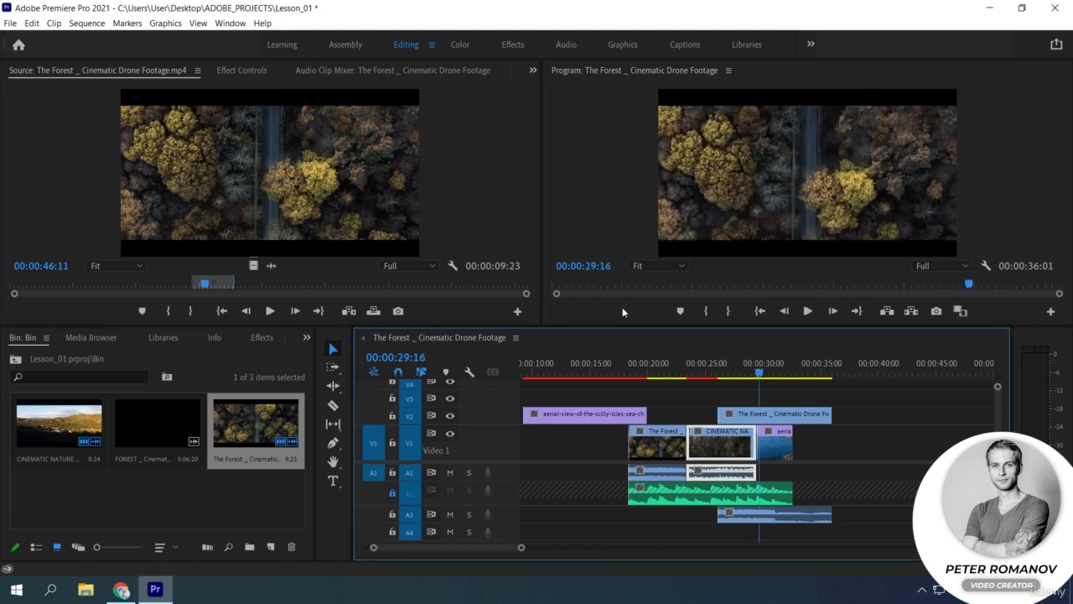
drag(324, 176, 786, 141)
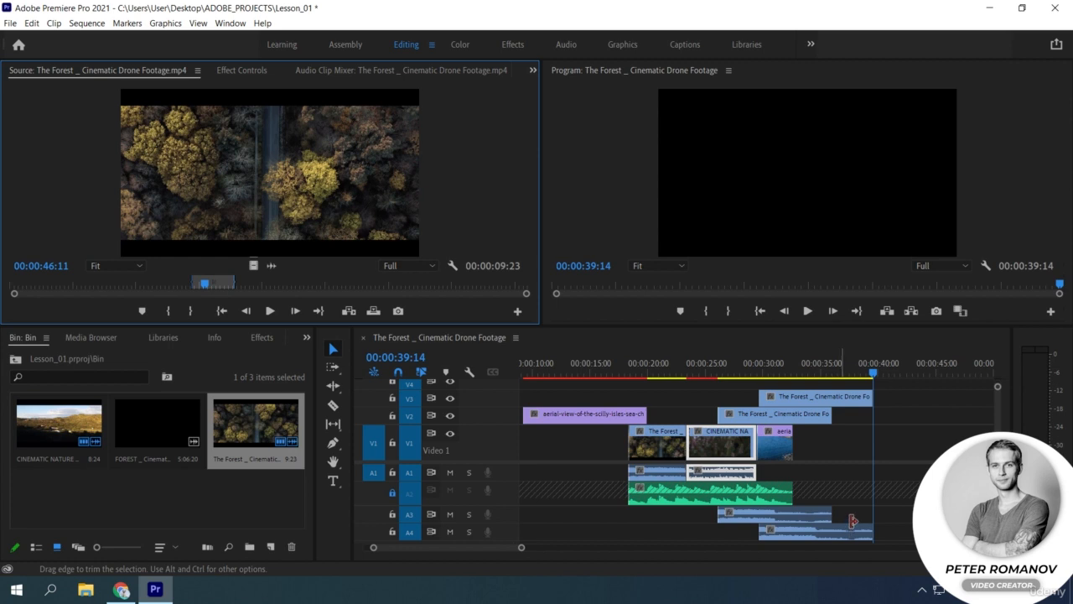
click(780, 373)
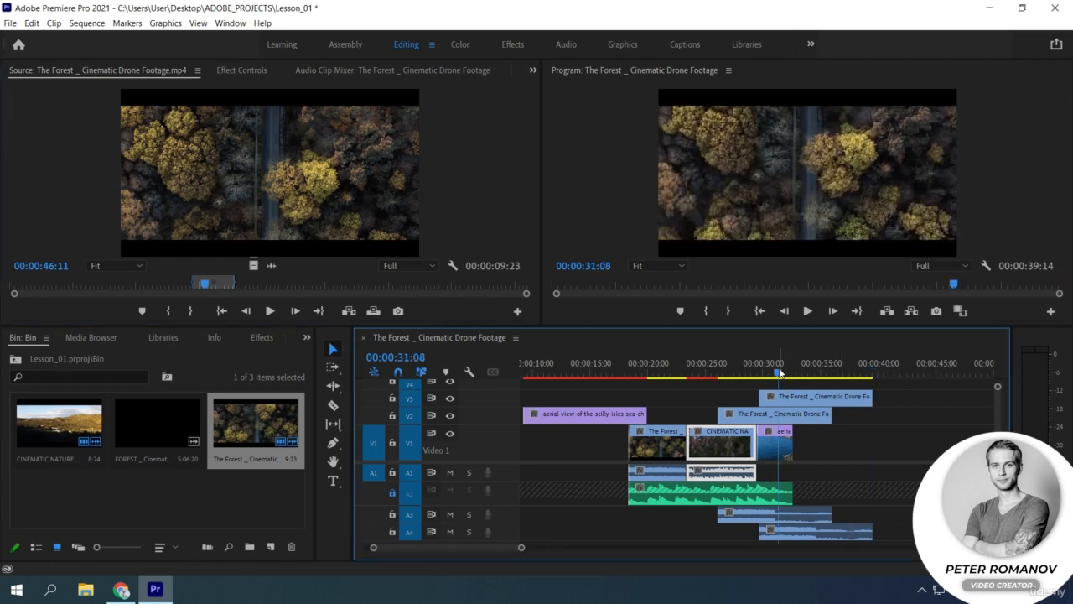
key(ctrl+z)
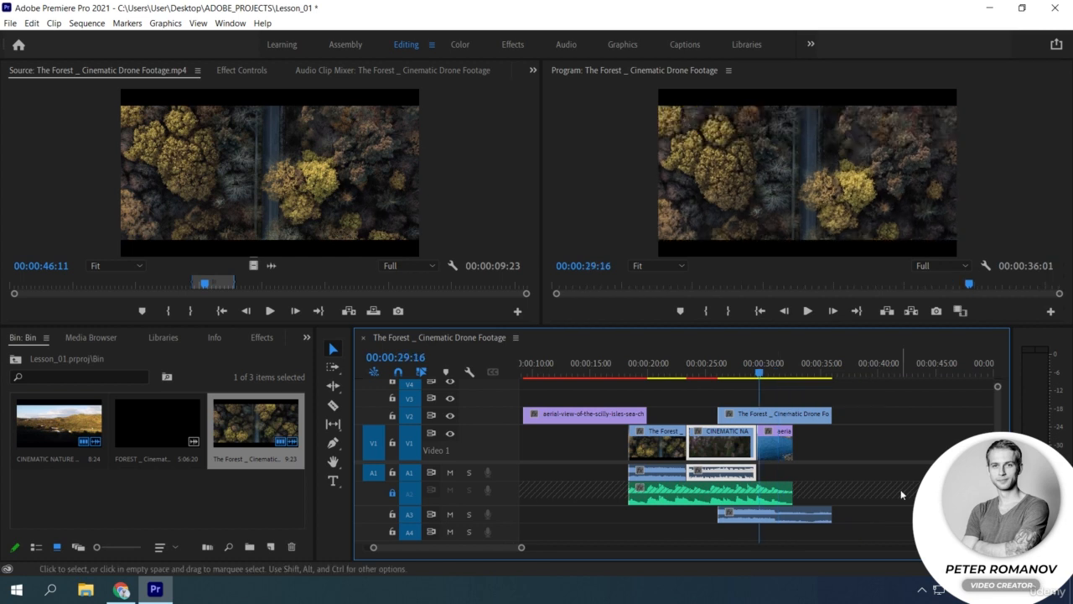
Step: Mark a sequence In point at 00:00:05:18, in the empty stretch before the first clips
click(651, 368)
drag(651, 367, 513, 367)
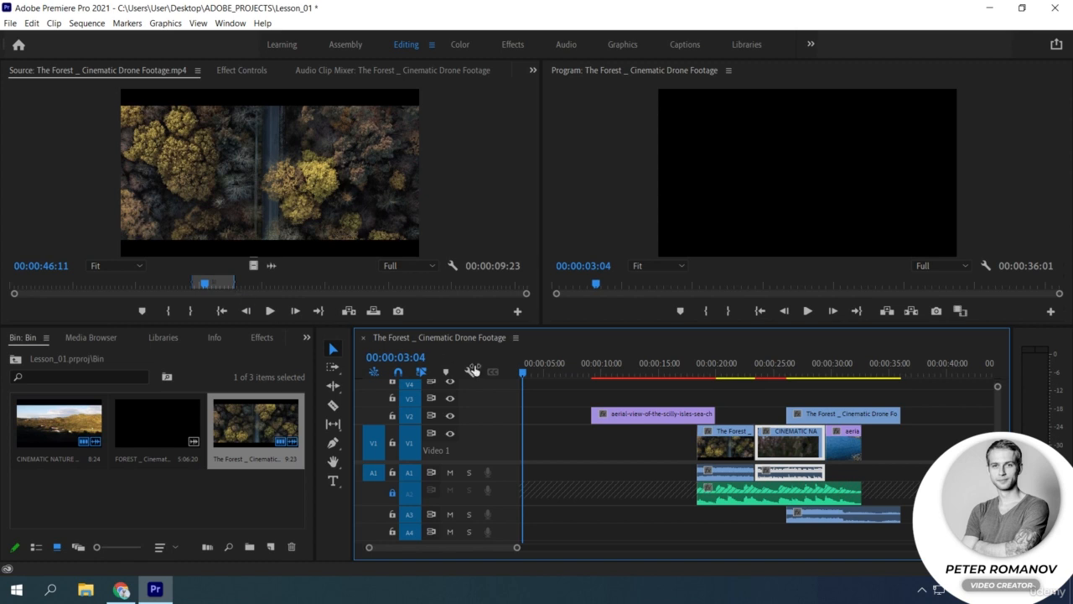
click(552, 372)
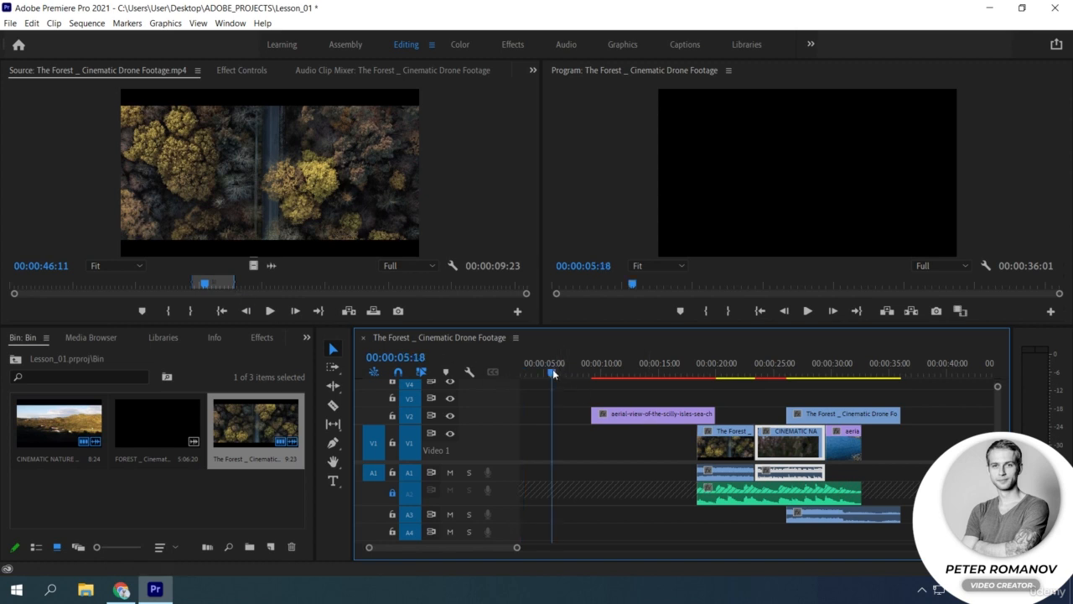
key(i)
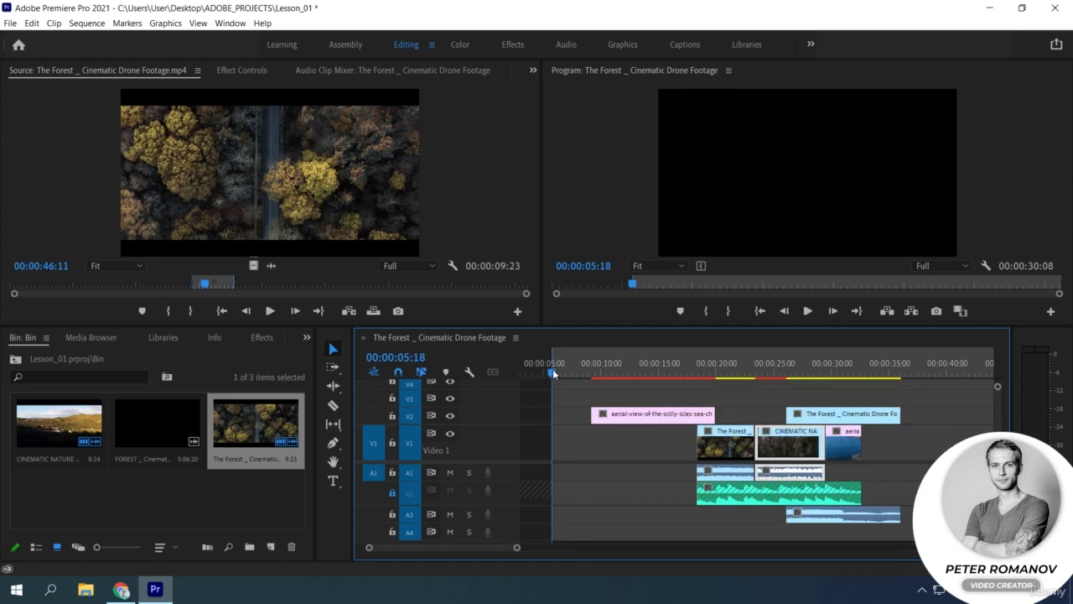
Step: Set the playhead to 00:00:08:02, try inserting The Forest source clip at the sequence In point, and undo the insertion
click(581, 371)
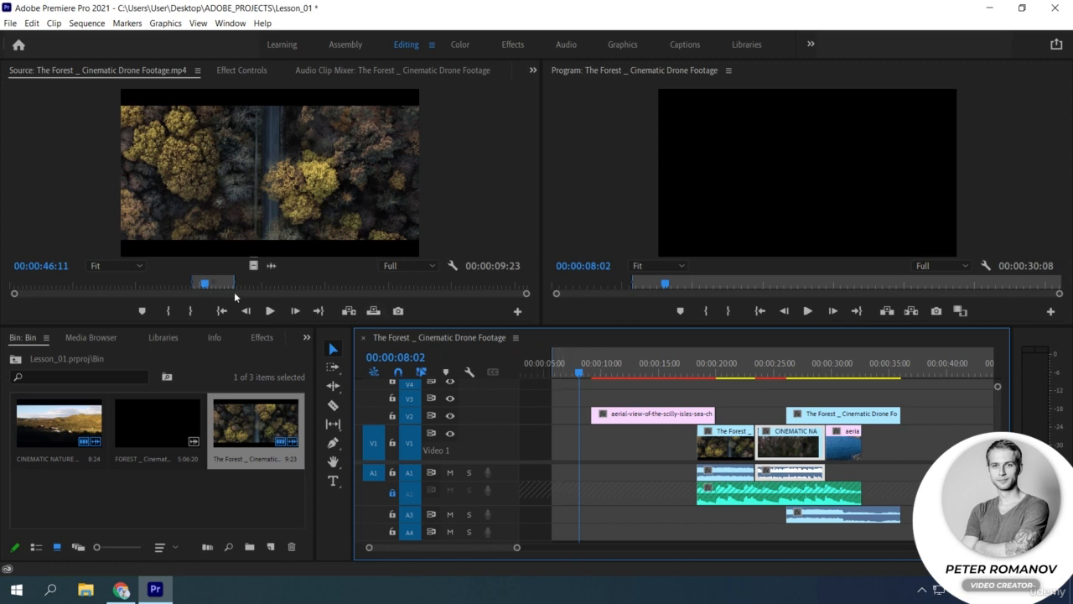
click(349, 311)
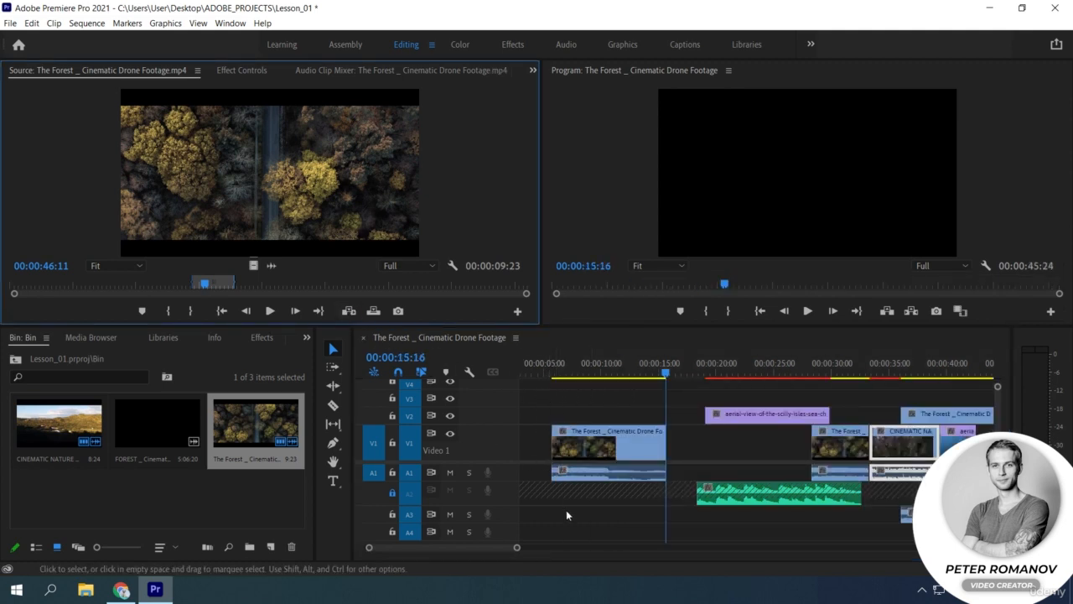
key(ctrl+z)
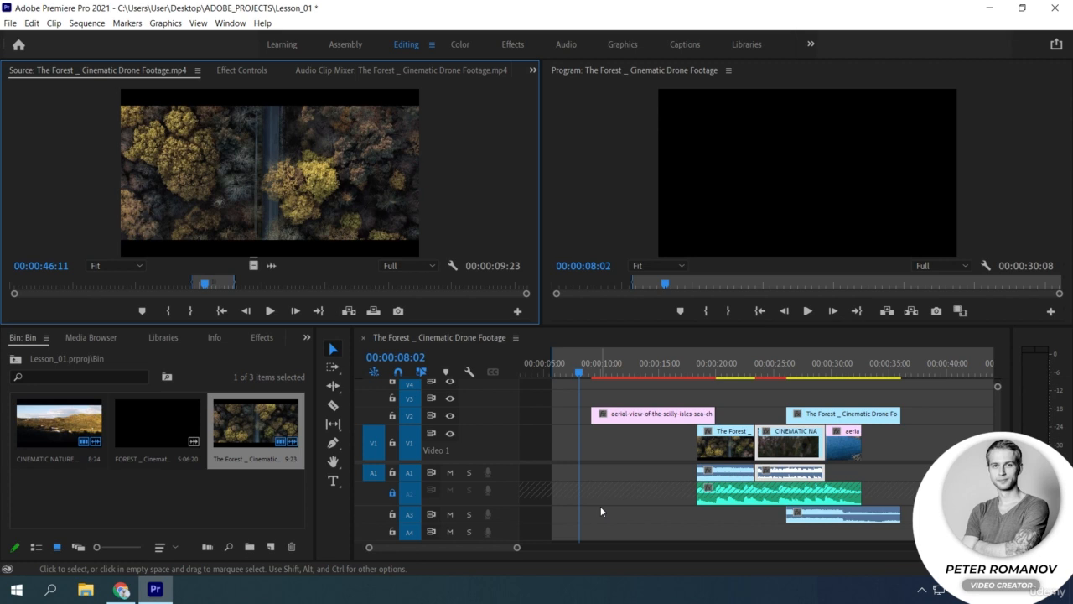
key(i)
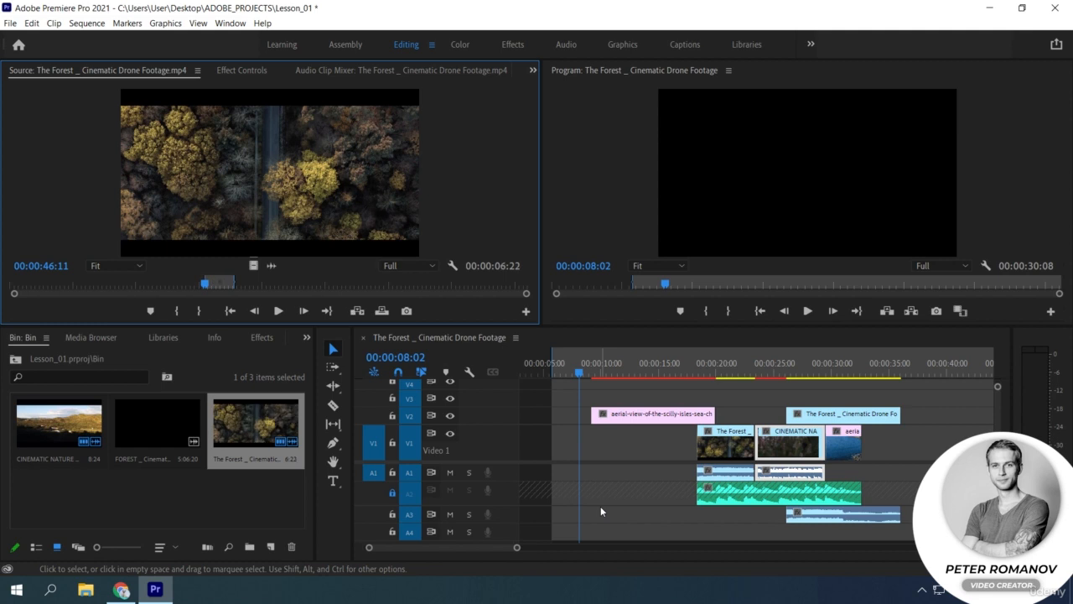
key(ctrl+z)
click(539, 349)
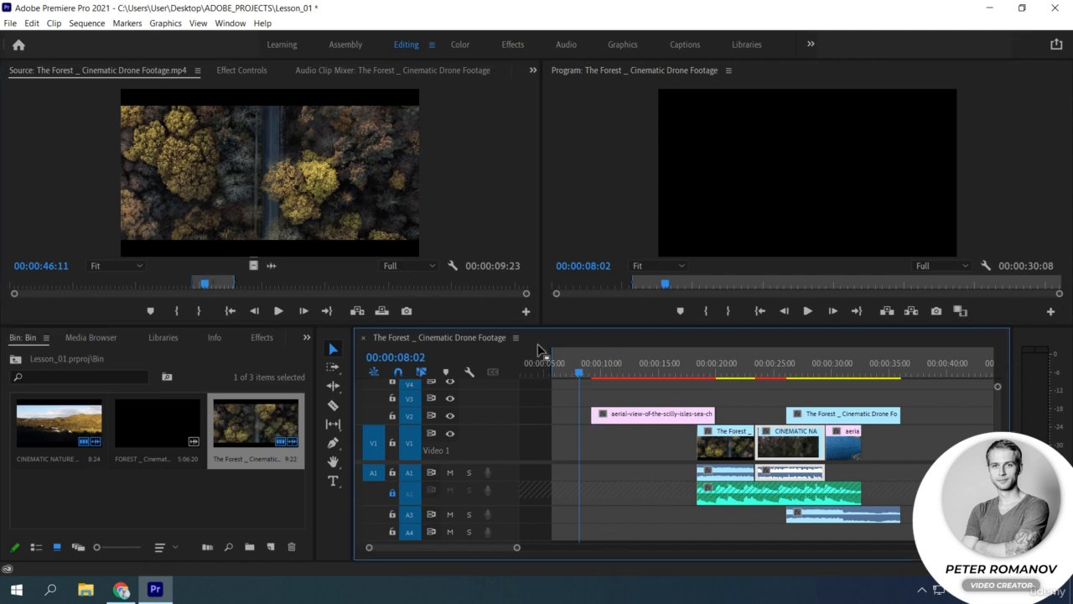
click(601, 494)
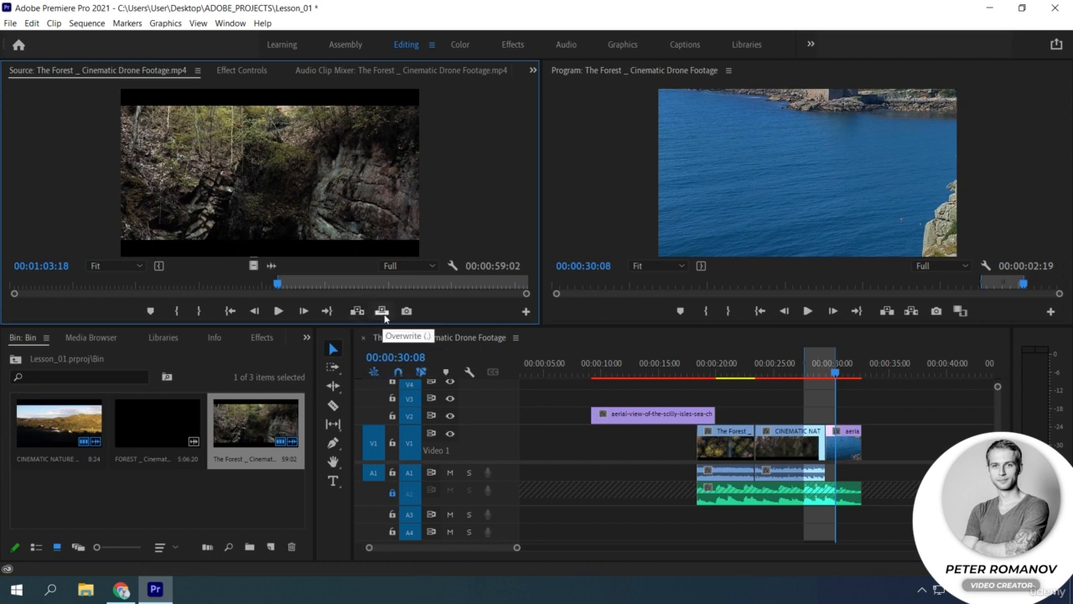
Step: Try overwriting the marked sequence range with The Forest, first with the source playhead at 00:01:03:18 and again at 00:01:17:12, undoing each overwrite
click(382, 311)
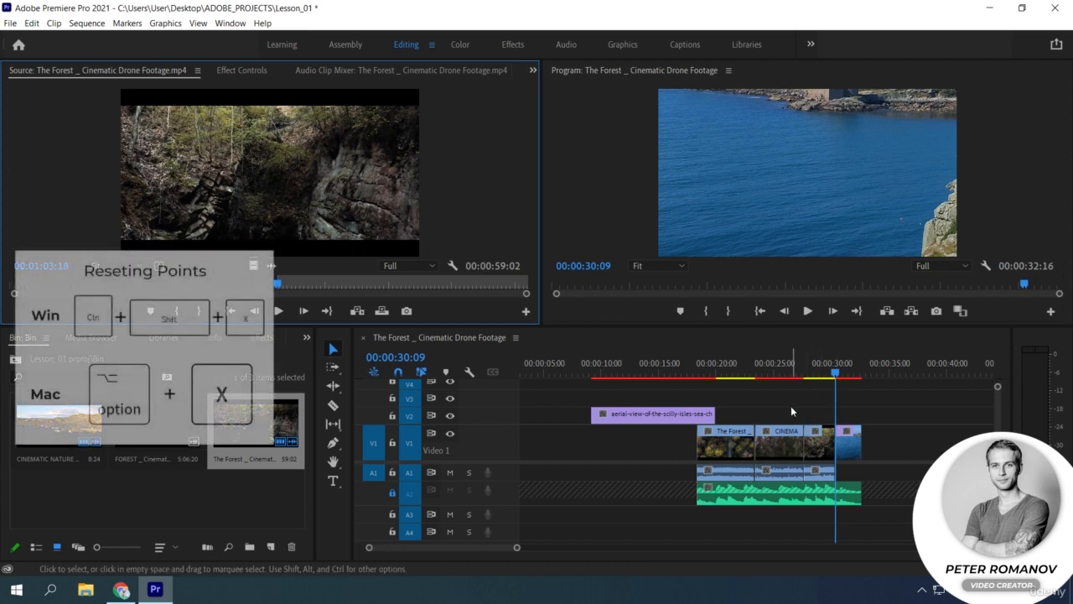
key(ctrl+z)
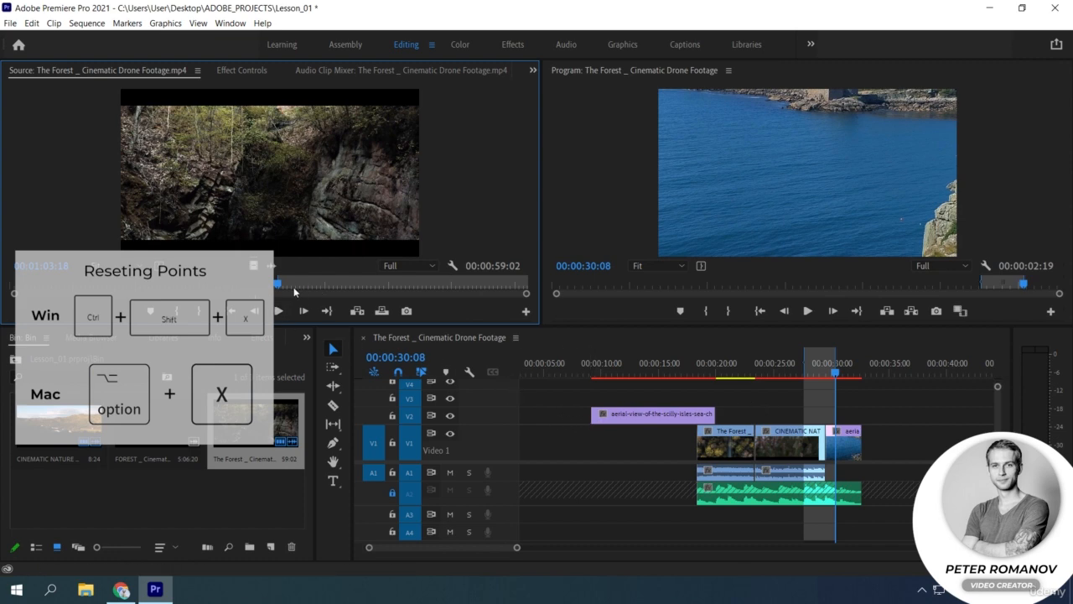
drag(289, 289, 328, 288)
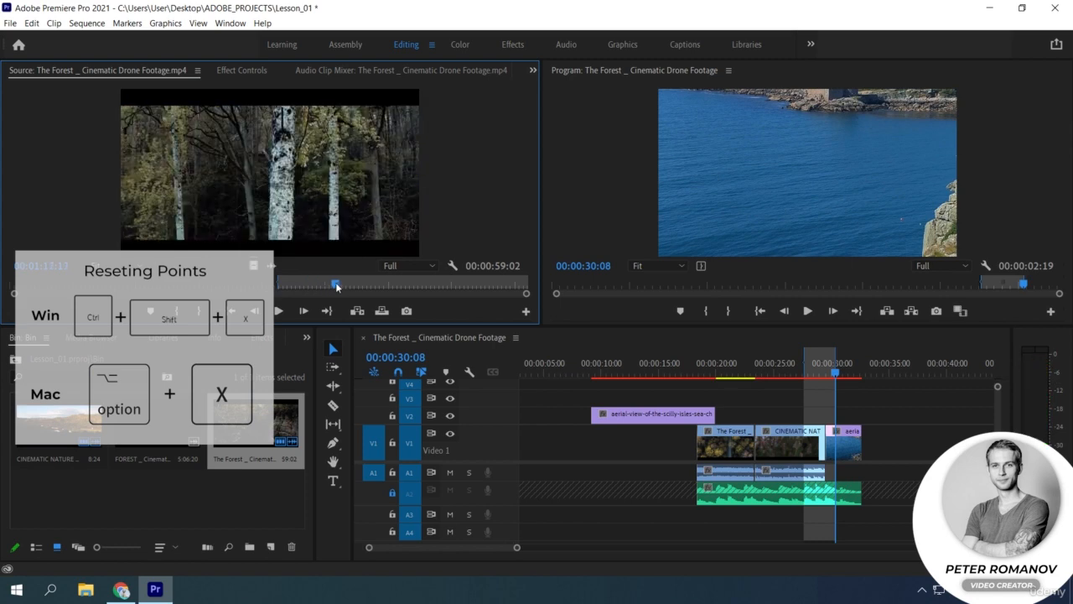
key(ctrl+shift+x)
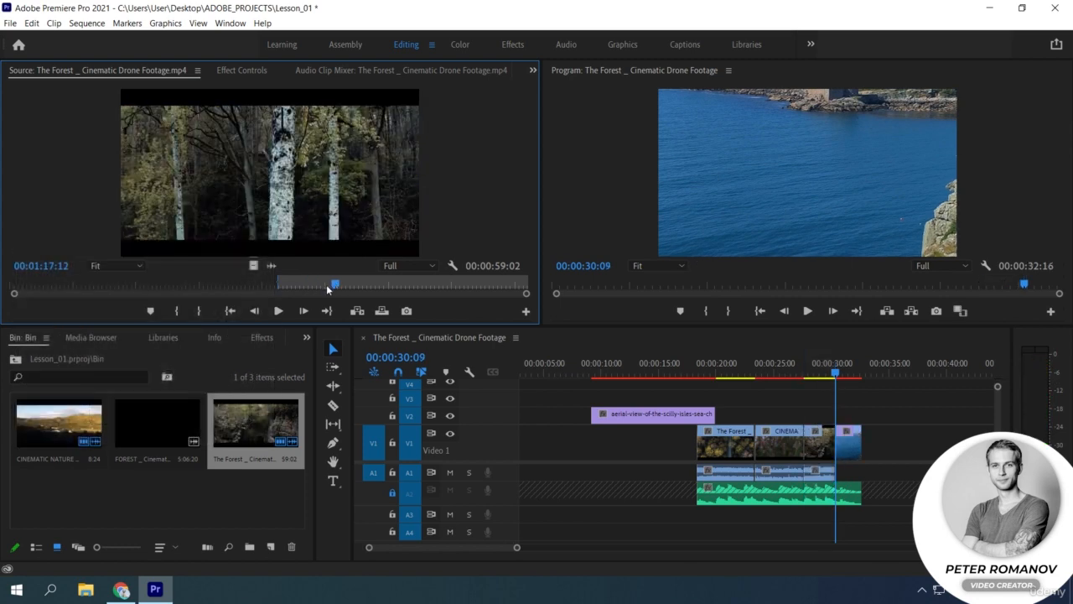
key(ctrl+z)
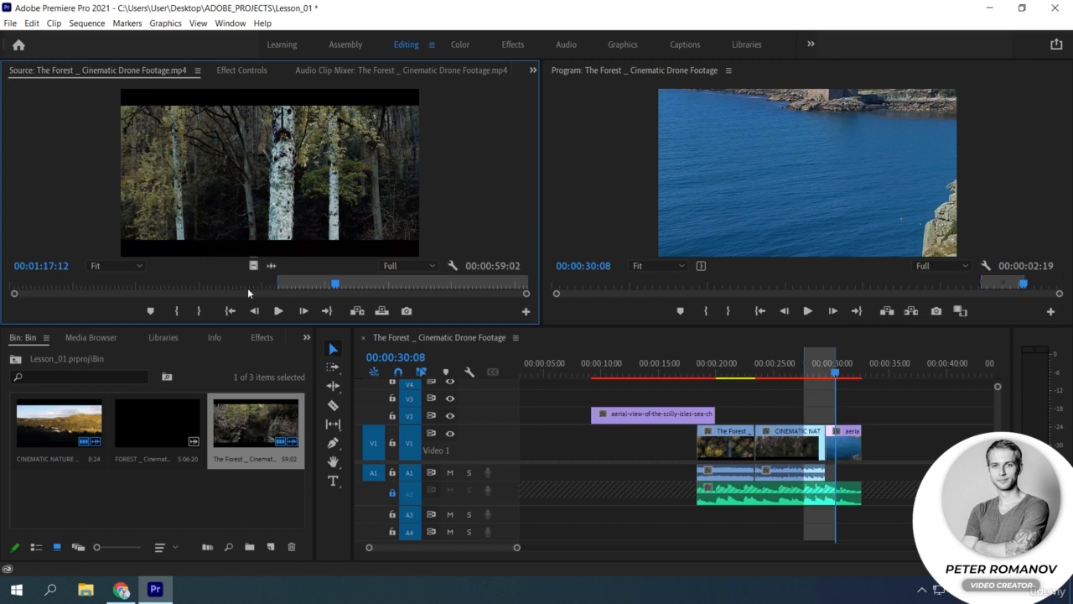
Step: Clear the In and Out points of The Forest source clip and mark a new Out point at 00:01:20:08
click(247, 289)
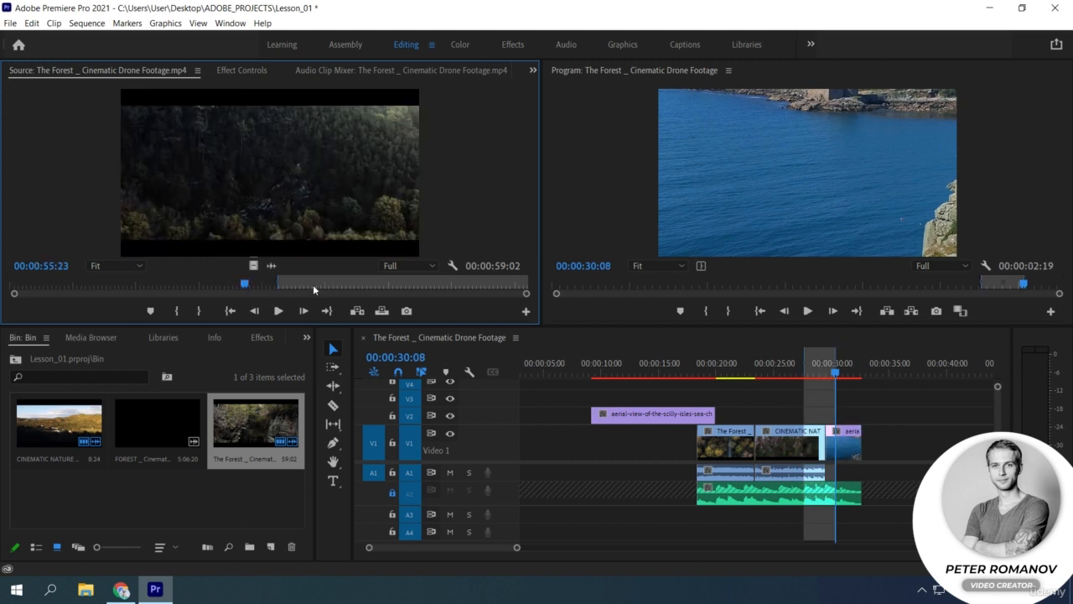
key(ctrl+shift+x)
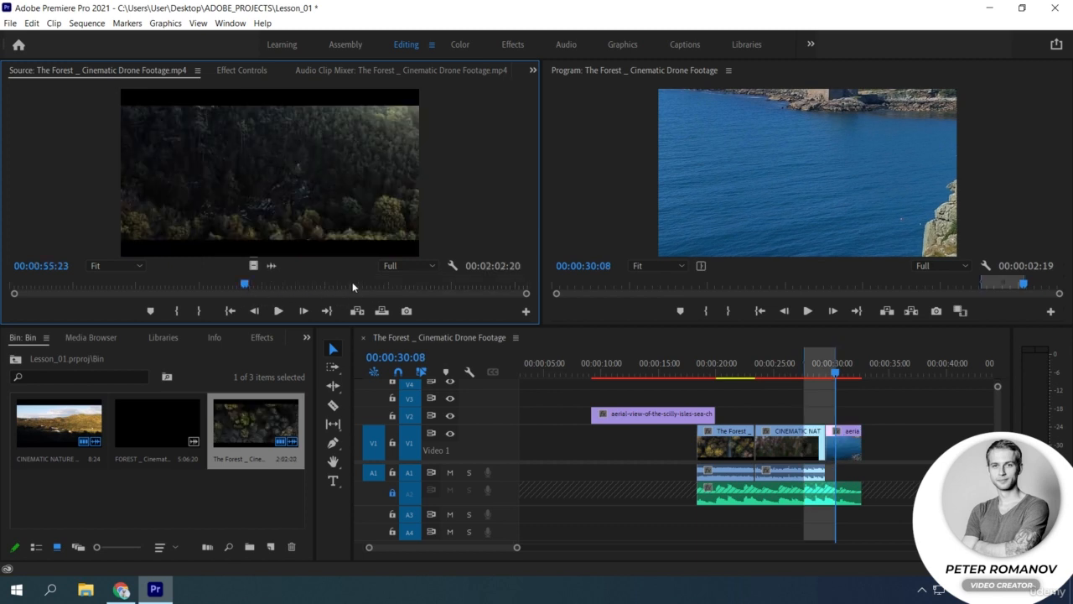
click(350, 286)
key(o)
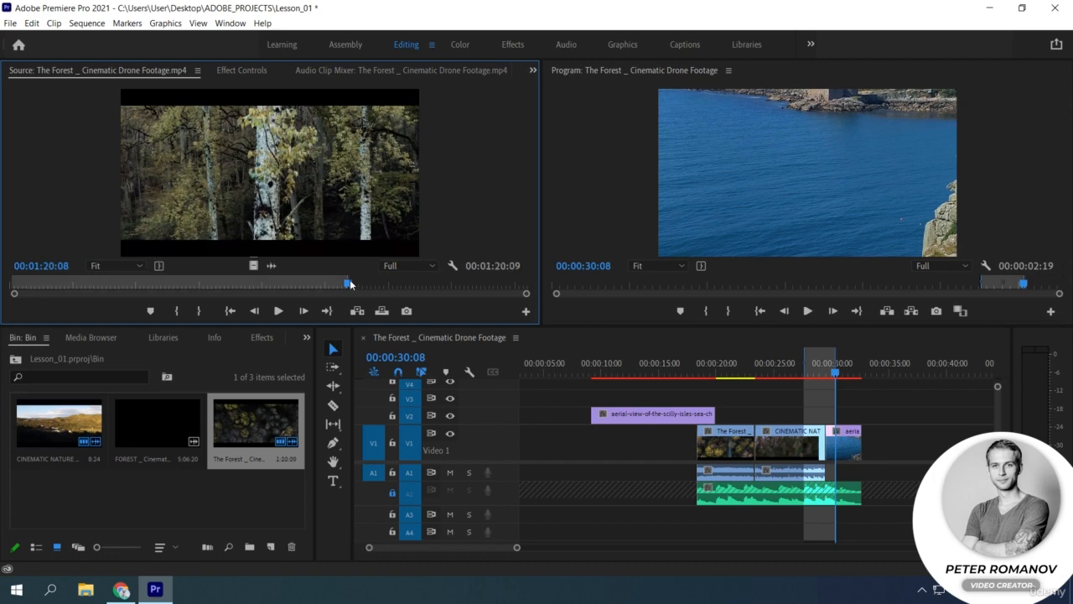